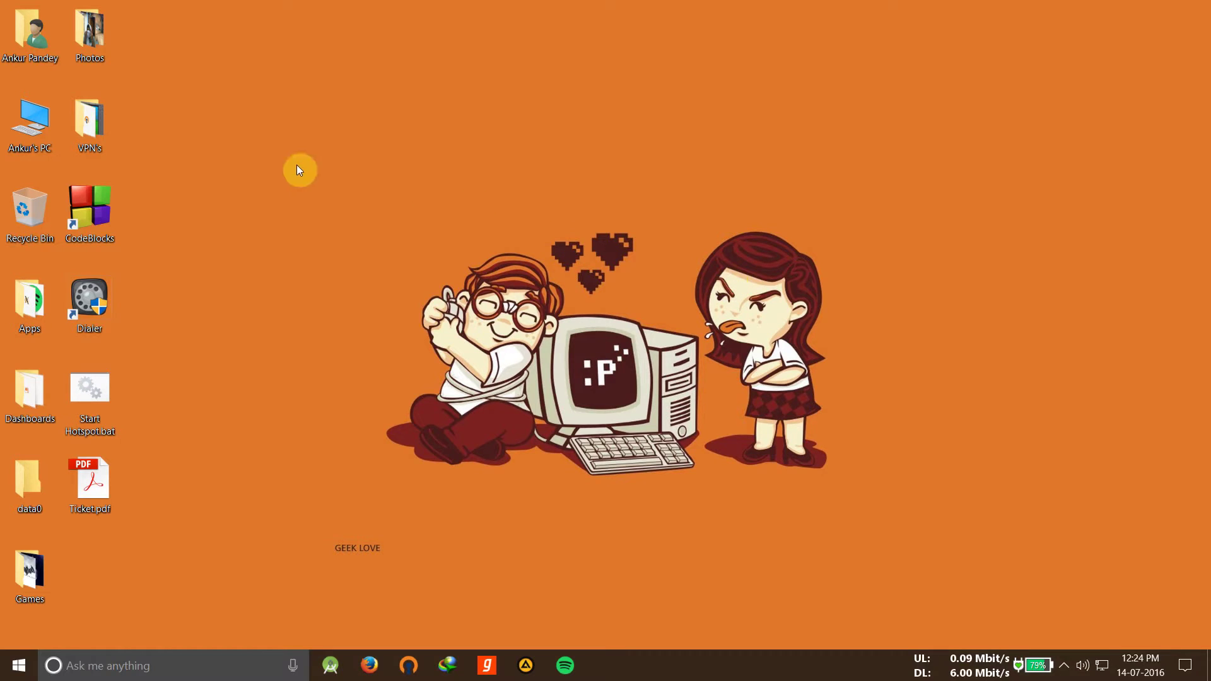
Idle on the desktop, repeatedly drag-selecting and deselecting the desktop icons.
{"action": "mouse_move", "coordinate": [4, 3]}
{"action": "left_mouse_down"}
{"action": "mouse_move", "coordinate": [334, 623]}
{"action": "mouse_move", "coordinate": [360, 610]}
{"action": "left_mouse_up"}
{"action": "mouse_move", "coordinate": [4, 4]}
{"action": "left_mouse_down"}
{"action": "mouse_move", "coordinate": [58, 170]}
{"action": "mouse_move", "coordinate": [266, 621]}
{"action": "left_mouse_up"}
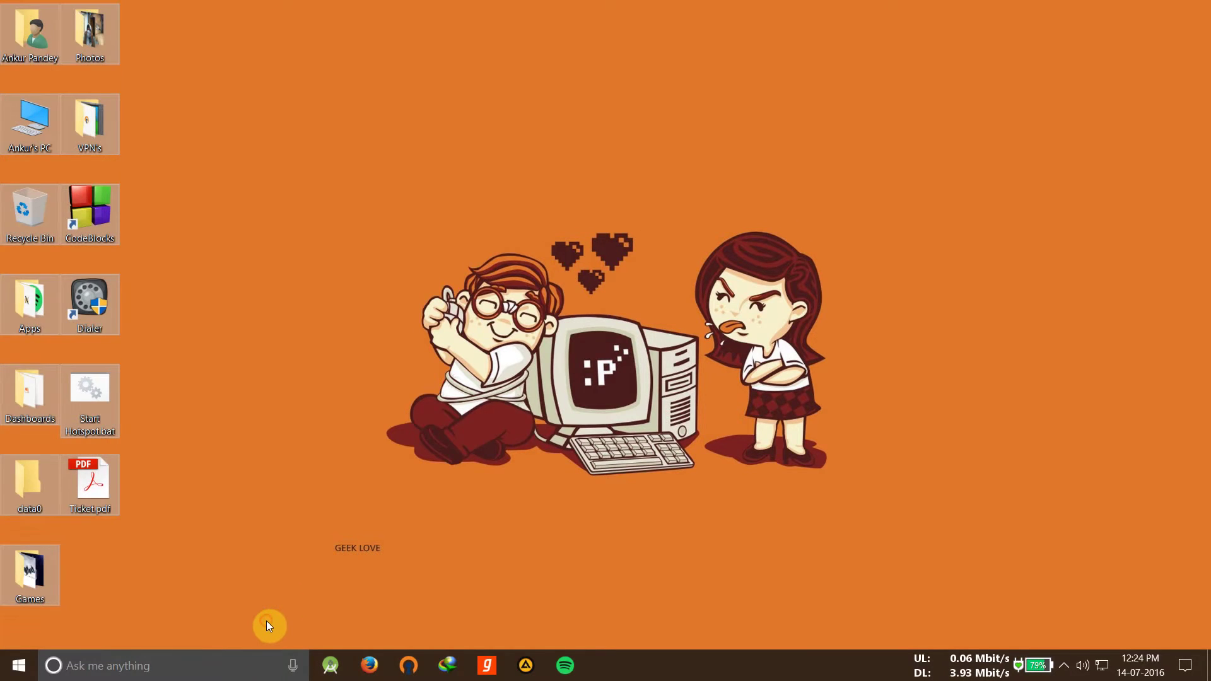
{"action": "left_click", "coordinate": [266, 621]}
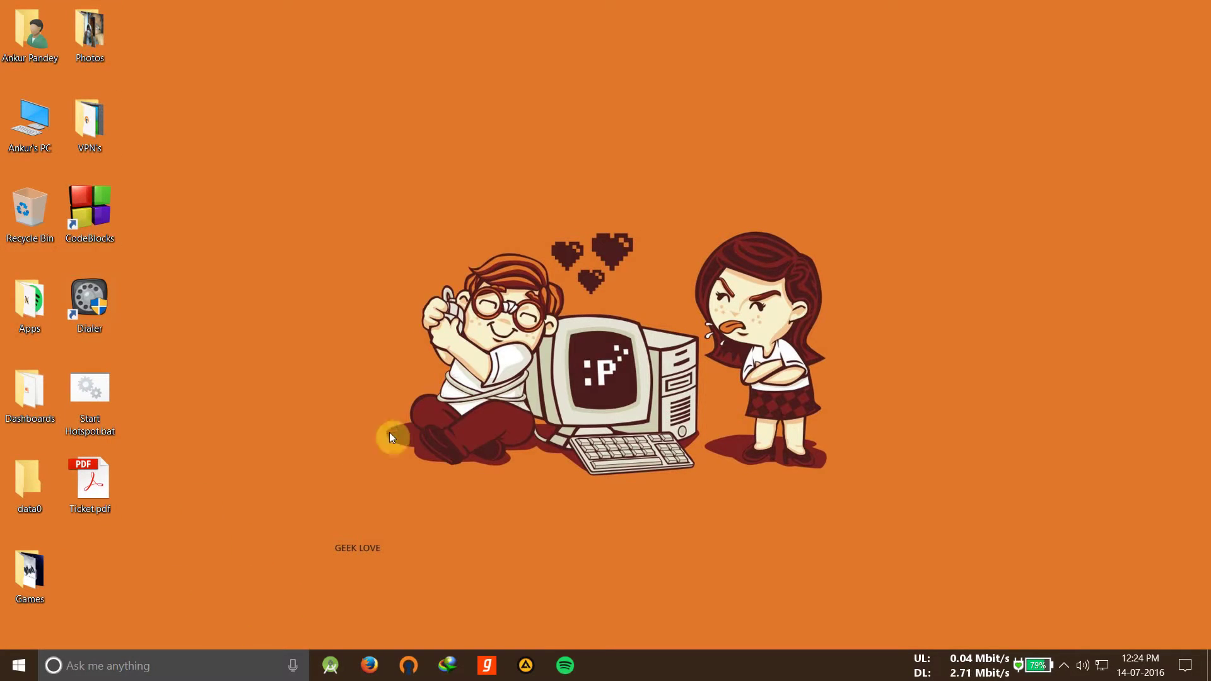
{"action": "left_click_drag", "start_coordinate": [3, 4], "coordinate": [386, 553]}
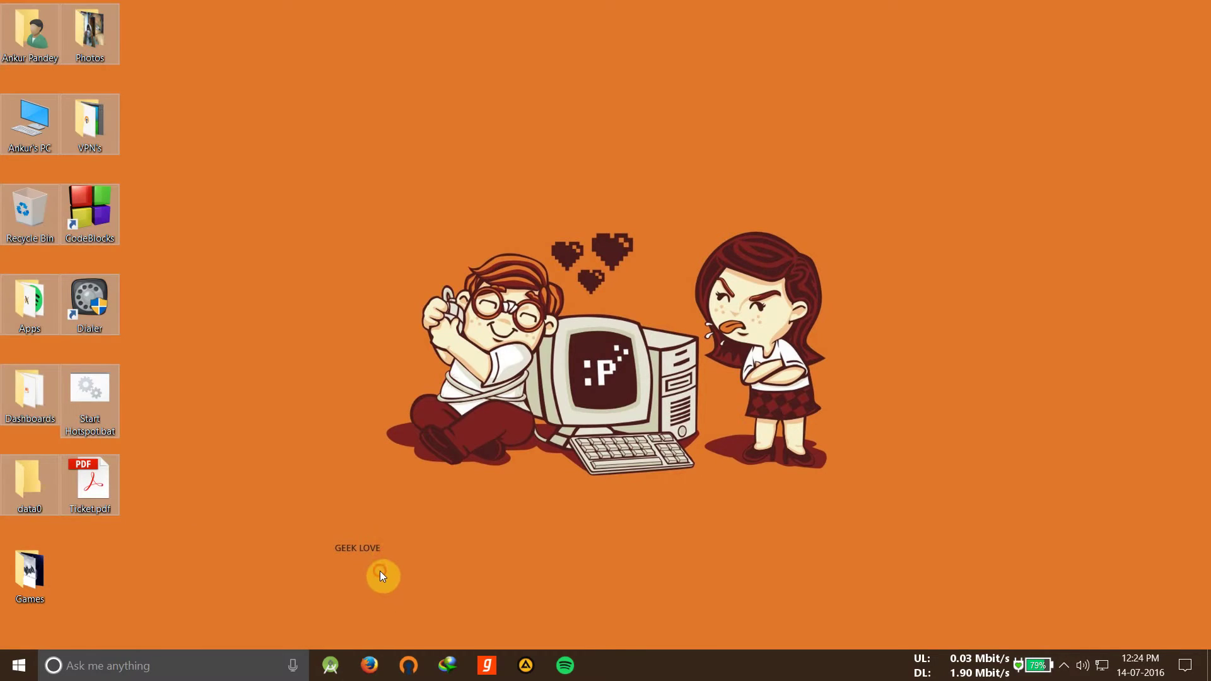
{"action": "left_click", "coordinate": [380, 570]}
{"action": "mouse_move", "coordinate": [3, 3]}
{"action": "left_mouse_down"}
{"action": "mouse_move", "coordinate": [277, 623]}
{"action": "mouse_move", "coordinate": [272, 615]}
{"action": "left_mouse_up"}
{"action": "left_click", "coordinate": [273, 615]}
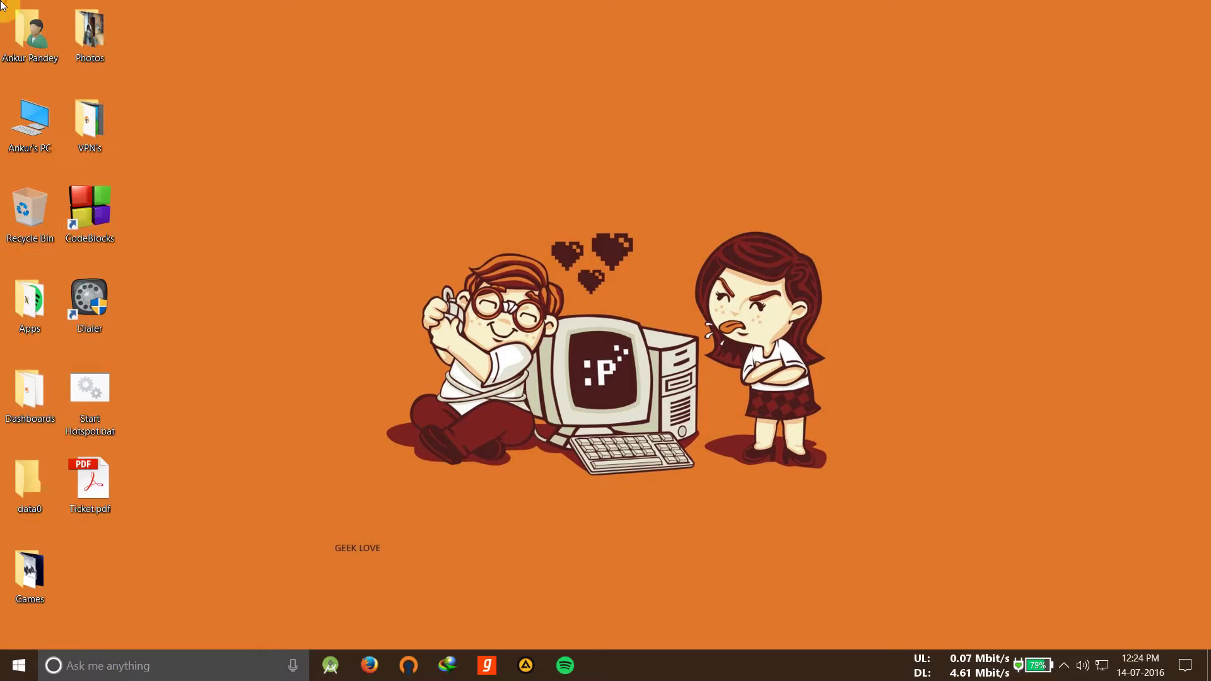
{"action": "left_click_drag", "start_coordinate": [3, 3], "coordinate": [359, 631]}
{"action": "left_click", "coordinate": [308, 622]}
{"action": "left_click_drag", "start_coordinate": [4, 3], "coordinate": [191, 627]}
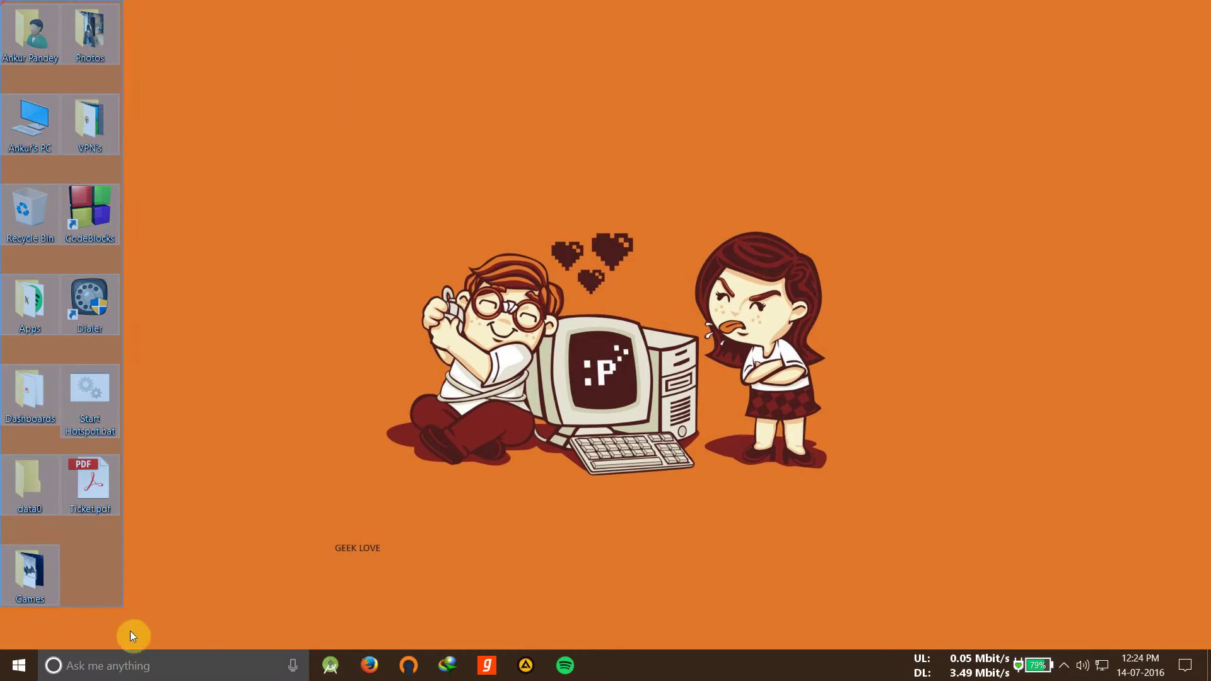
{"action": "left_click", "coordinate": [291, 19]}
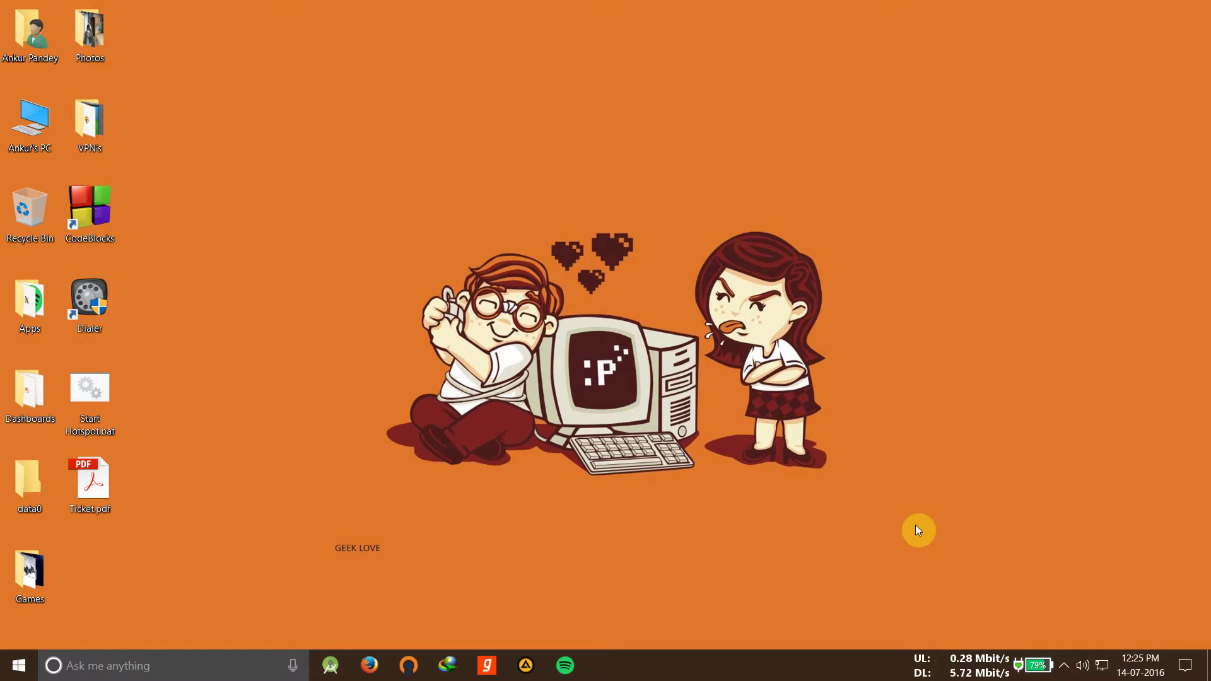
{"action": "left_click_drag", "start_coordinate": [2, 2], "coordinate": [252, 629]}
Refresh the desktop twice from its context menu.
{"action": "right_click", "coordinate": [339, 182]}
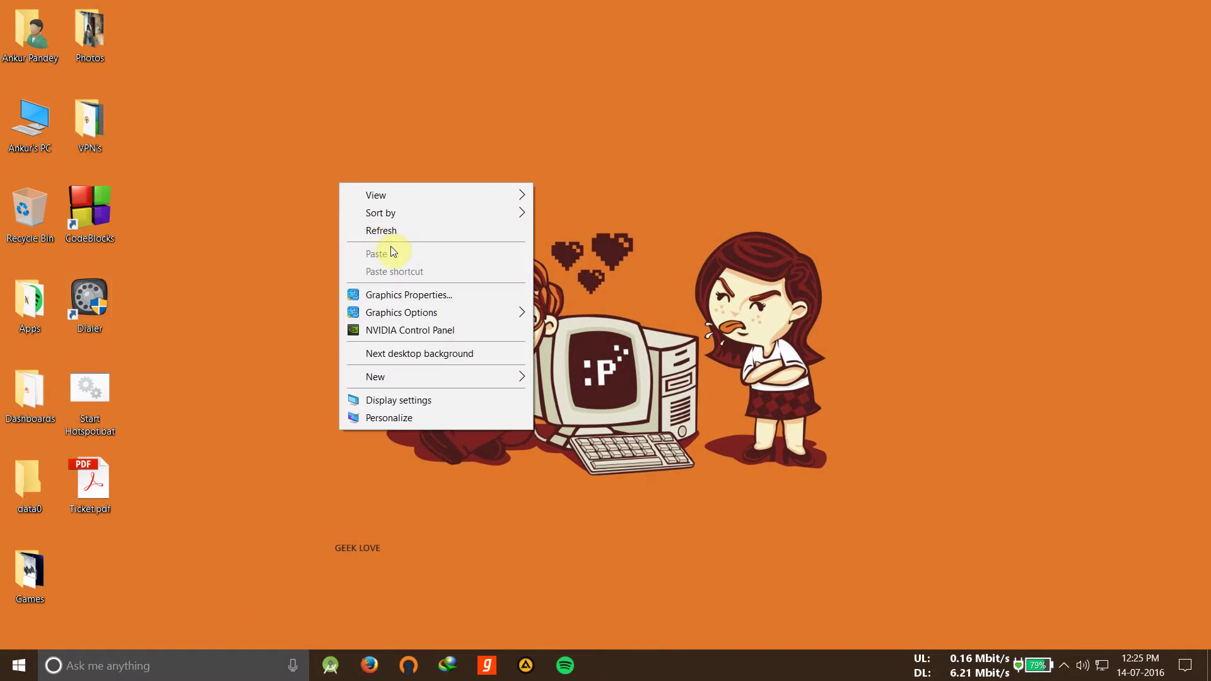
{"action": "left_click", "coordinate": [410, 236]}
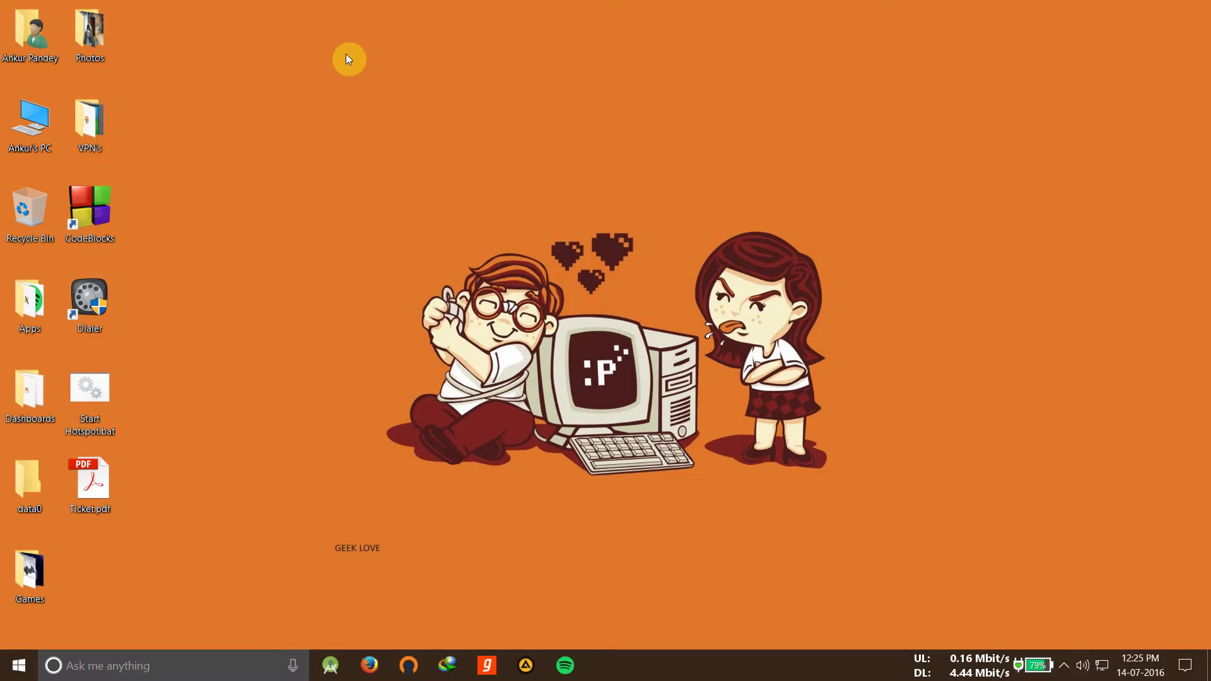
{"action": "right_click", "coordinate": [345, 86]}
{"action": "left_click", "coordinate": [389, 136]}
Launch Registry Editor from a Start menu search for regedit.
{"action": "key", "text": "super"}
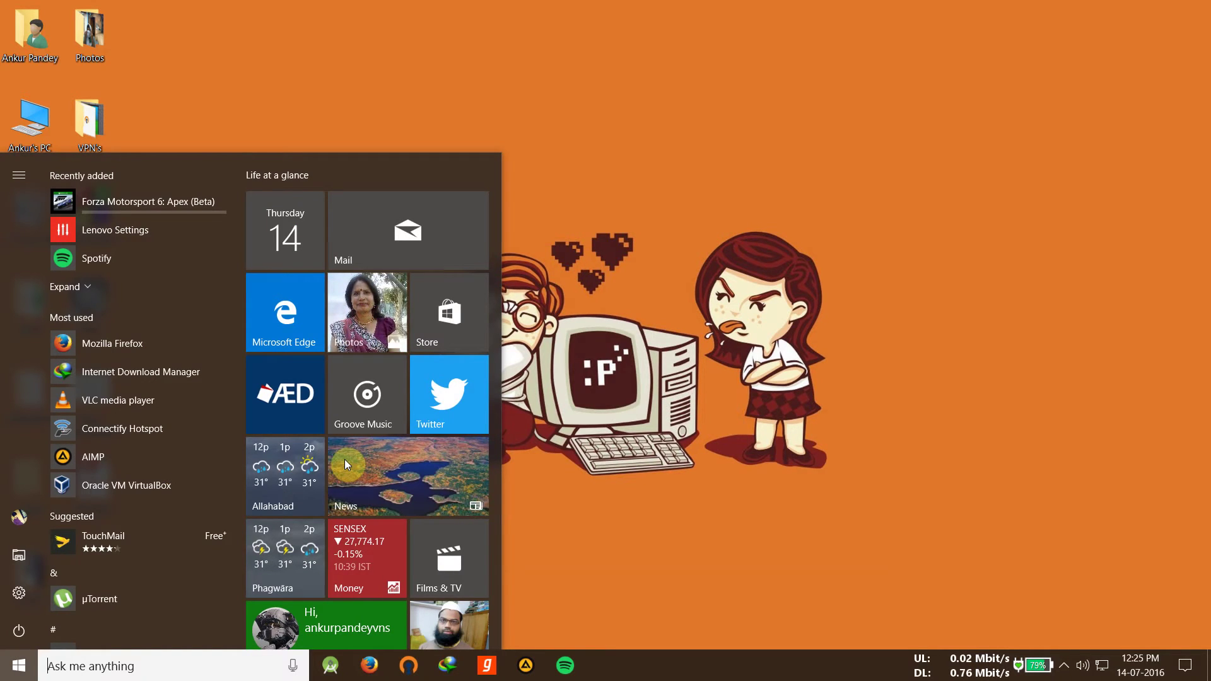
{"action": "type", "text": "re"}
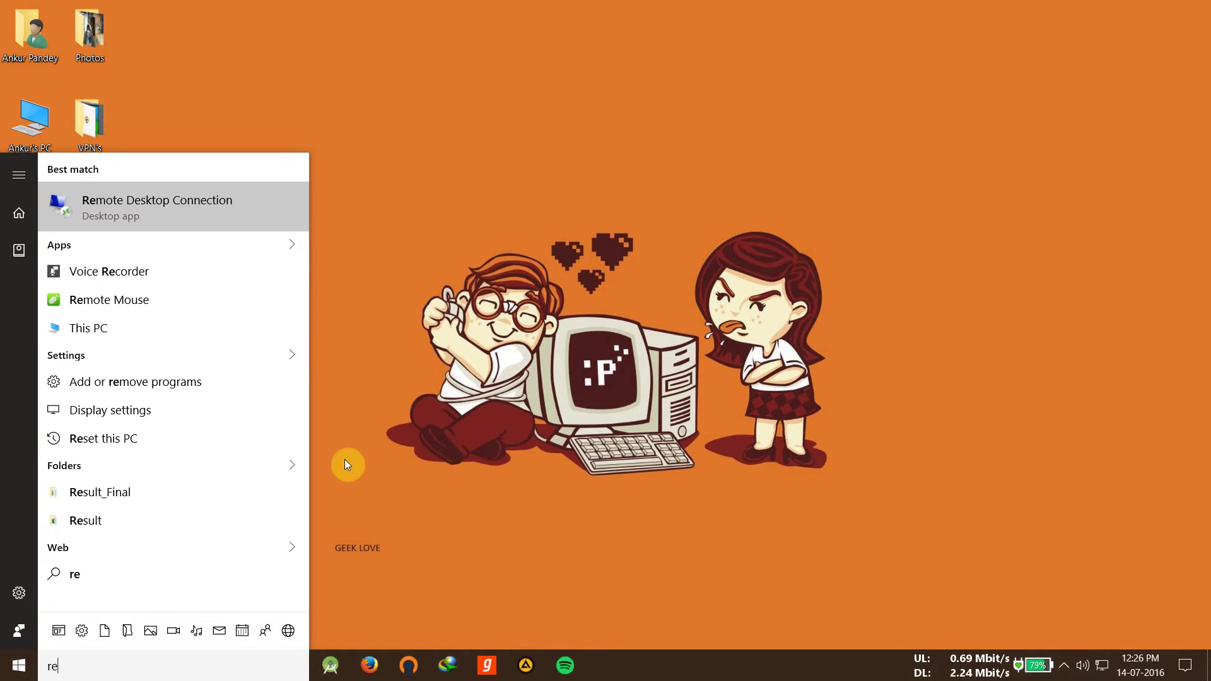
{"action": "key", "text": "super+c"}
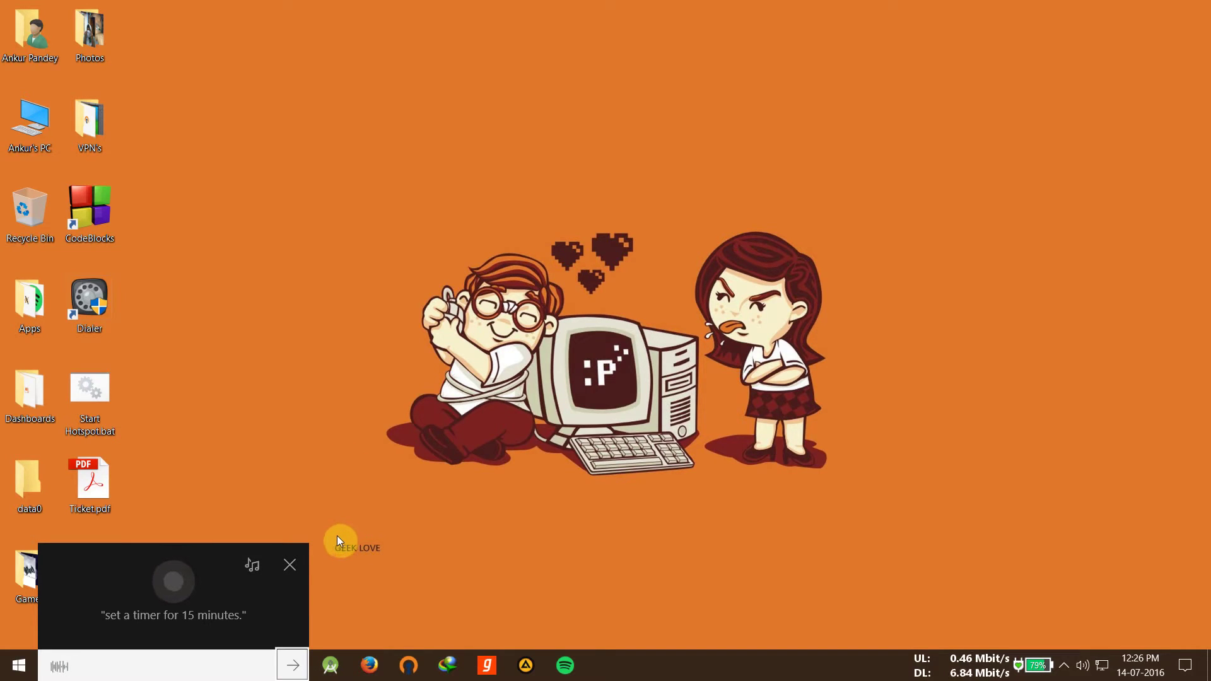
{"action": "left_click", "coordinate": [133, 666]}
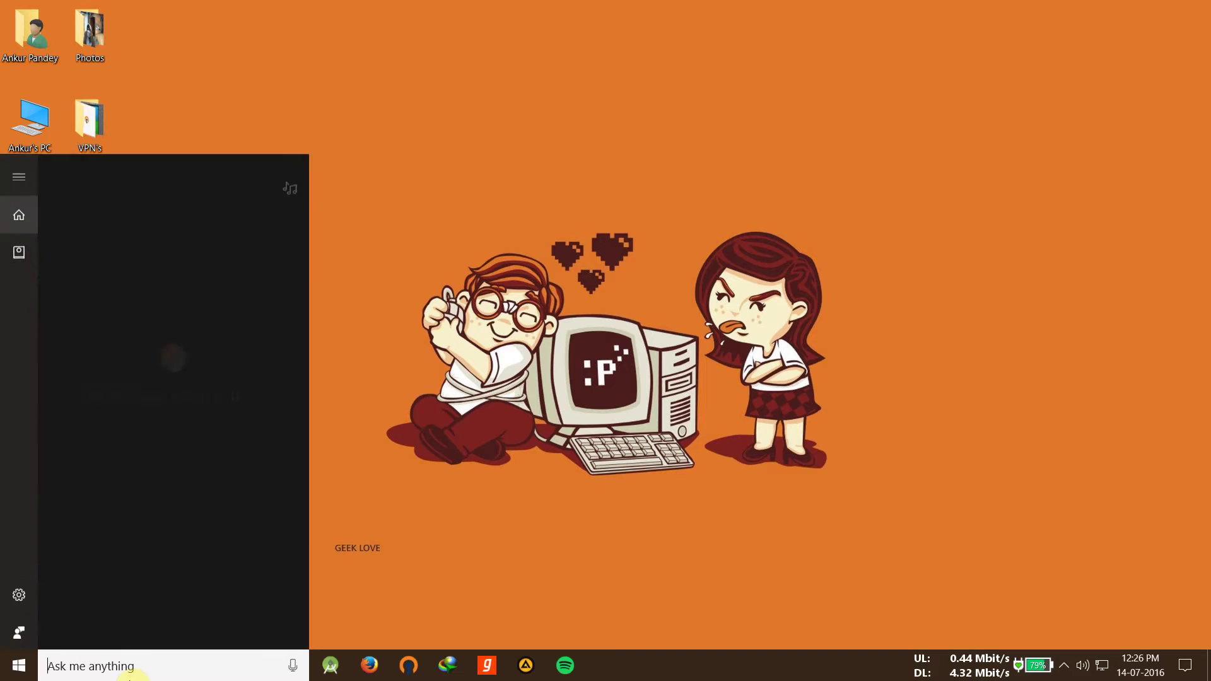
{"action": "type", "text": "rege"}
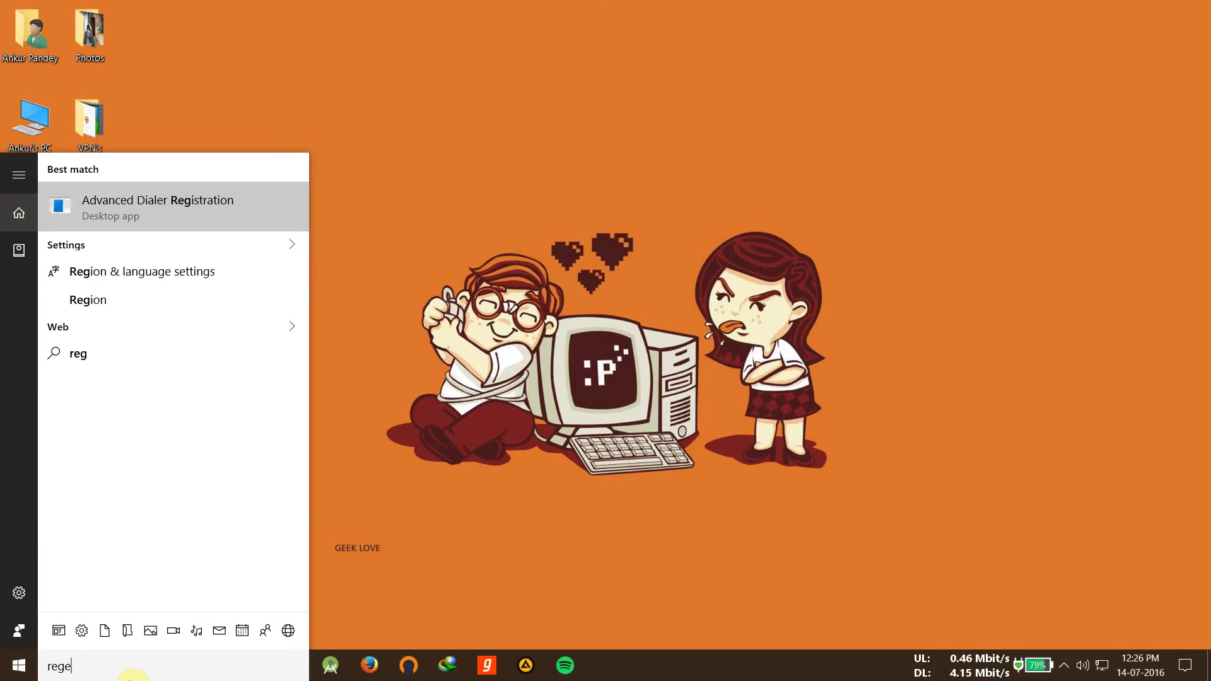
{"action": "type", "text": "dit"}
{"action": "key", "text": "Return"}
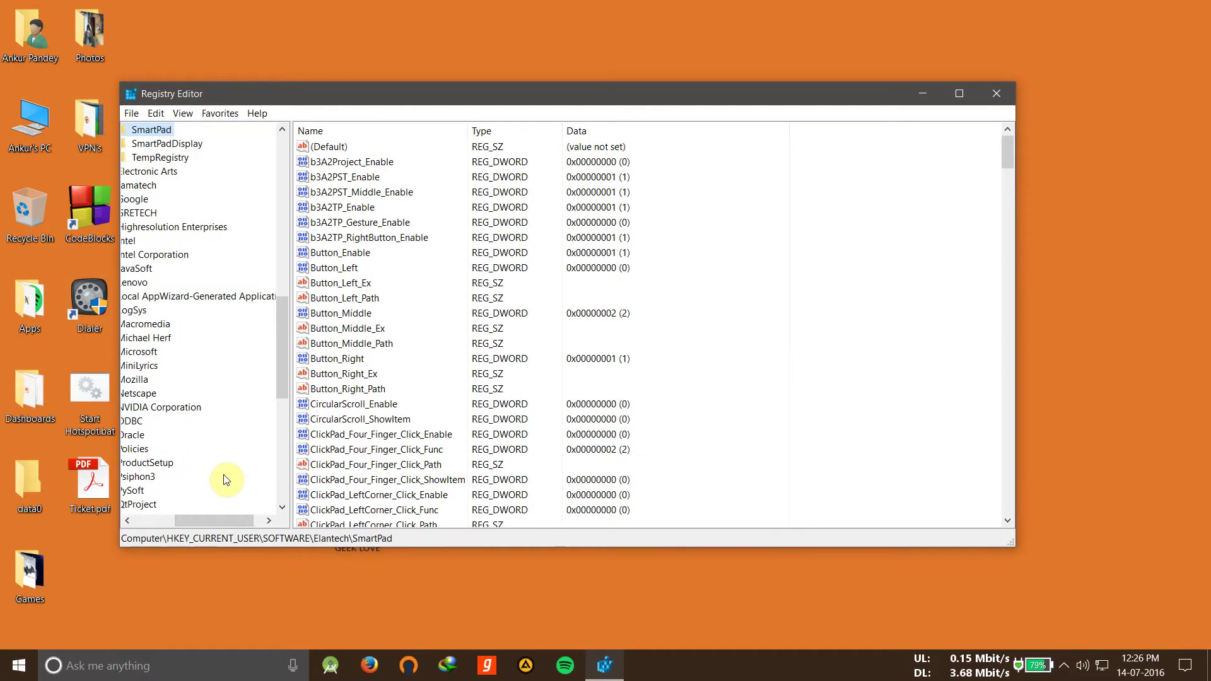
Maximize Registry Editor and expand HKEY_CURRENT_USER\SOFTWARE\Elantech to show the SmartPad key's values.
{"action": "left_click_drag", "start_coordinate": [481, 92], "coordinate": [511, 3]}
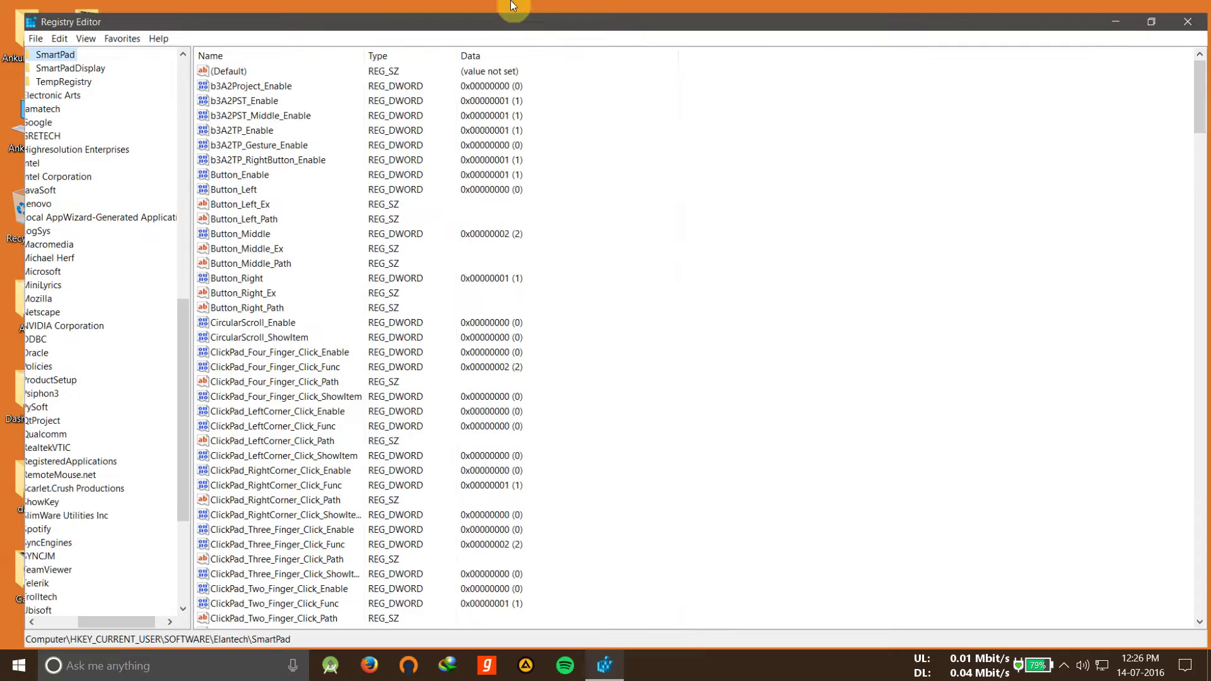
{"action": "scroll", "coordinate": [47, 435], "scroll_direction": "up", "scroll_amount": 5}
{"action": "scroll", "coordinate": [69, 263], "scroll_direction": "up", "scroll_amount": 5}
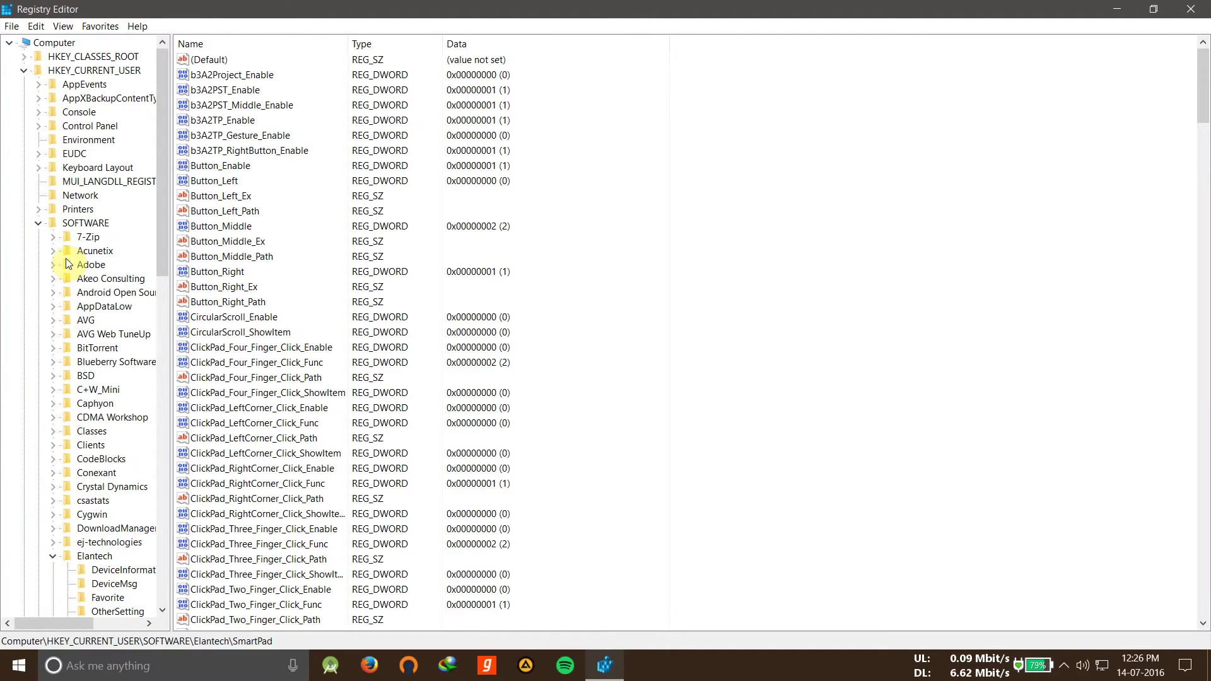
{"action": "left_click", "coordinate": [38, 223]}
{"action": "left_click", "coordinate": [44, 68]}
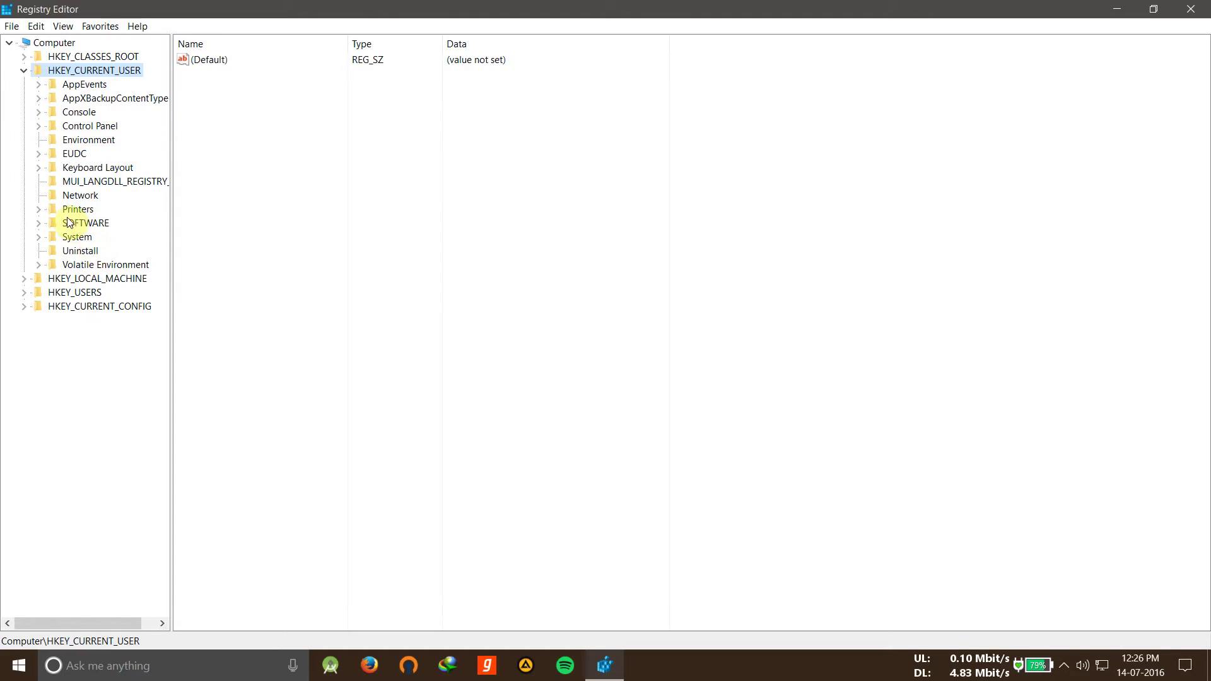
{"action": "double_click", "coordinate": [86, 223]}
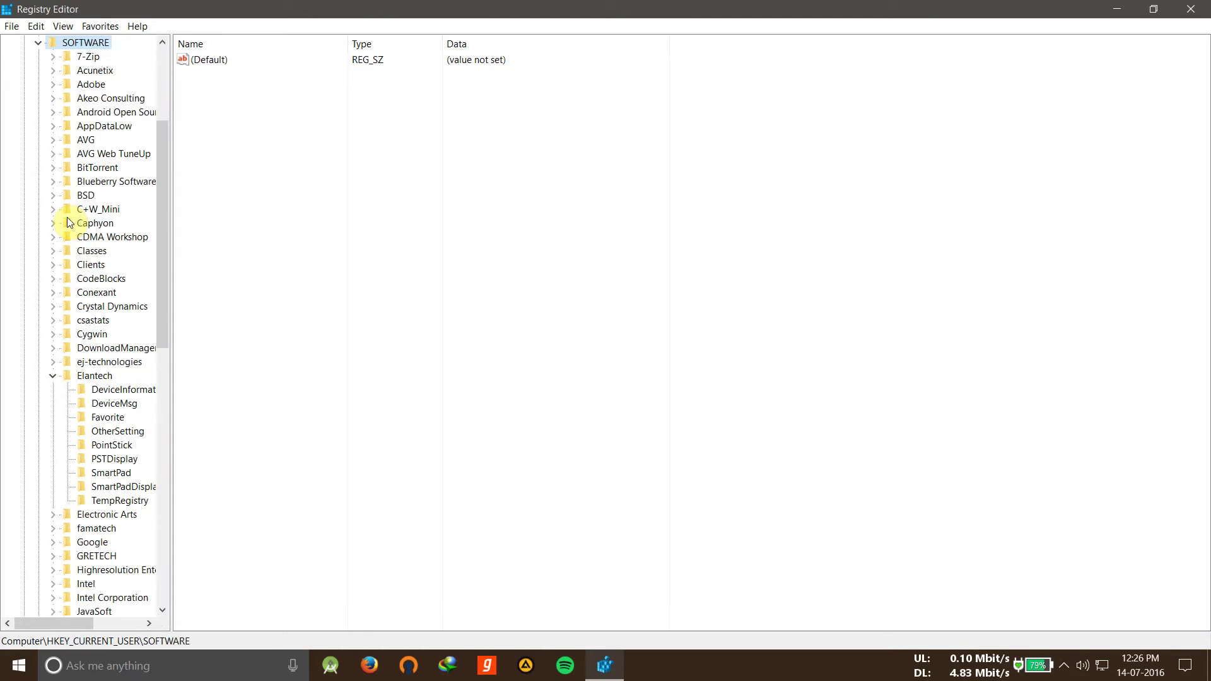
{"action": "left_click", "coordinate": [94, 376]}
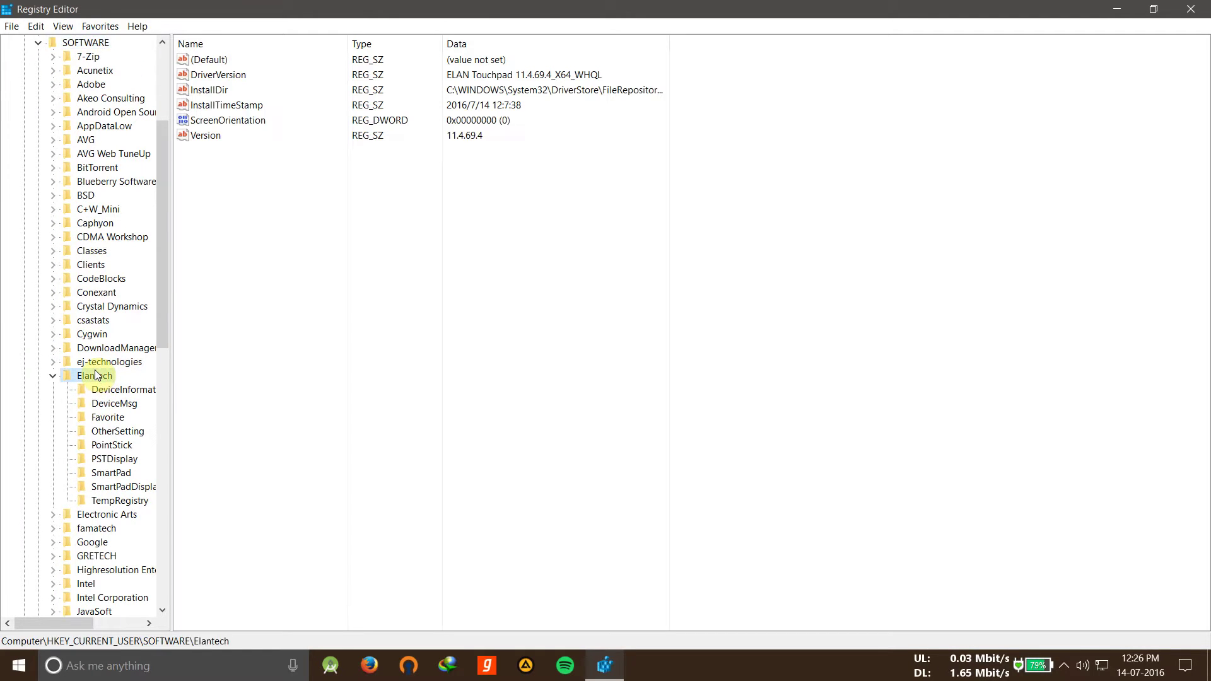
{"action": "left_click", "coordinate": [111, 472]}
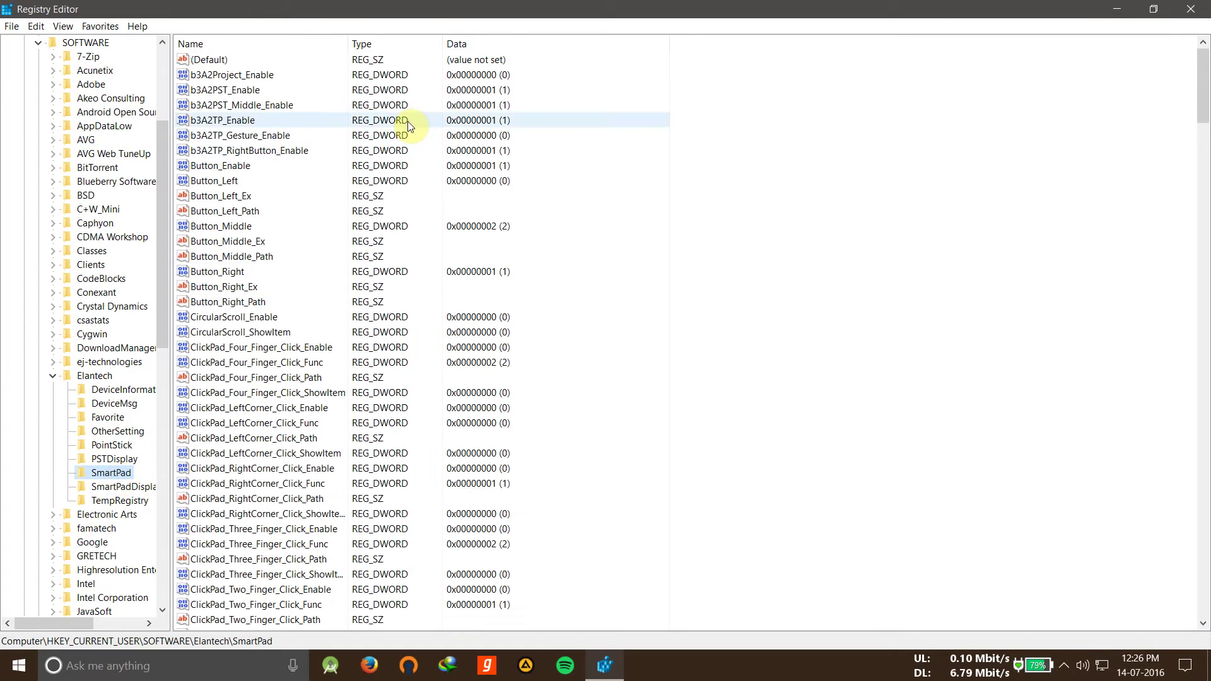
Locate and select the ScrollControl_Mode value in the SmartPad value list.
{"action": "left_click", "coordinate": [256, 363]}
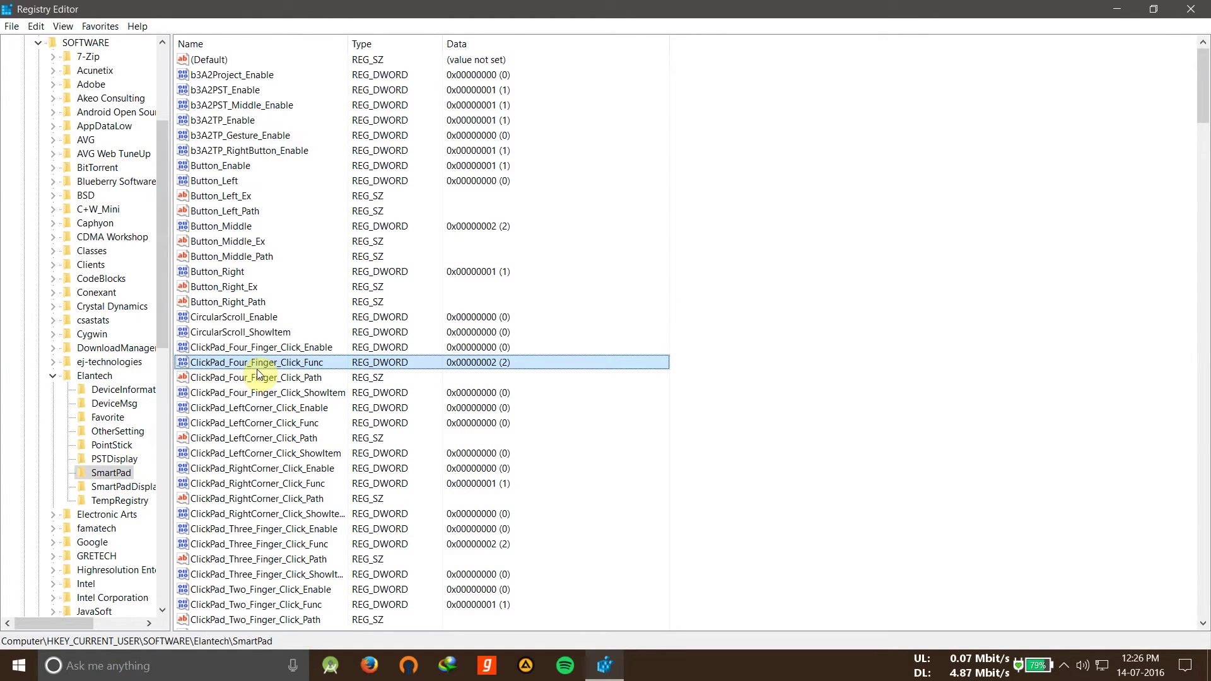
{"action": "key", "text": "s"}
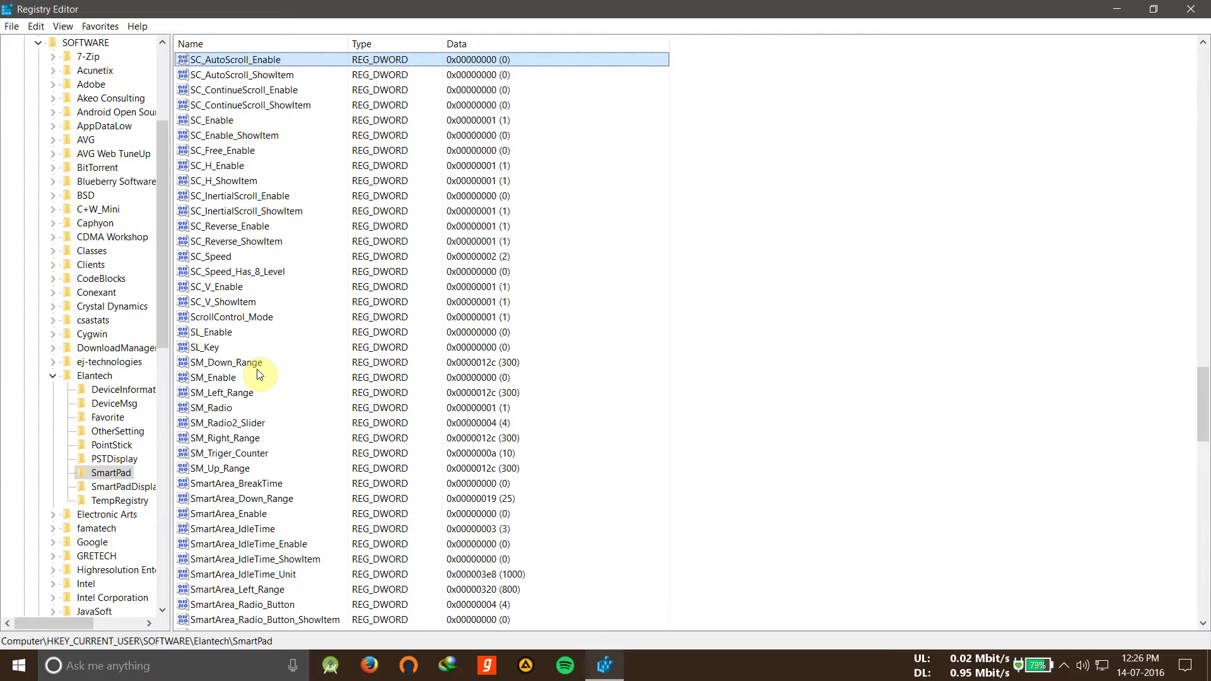
{"action": "left_click", "coordinate": [256, 332]}
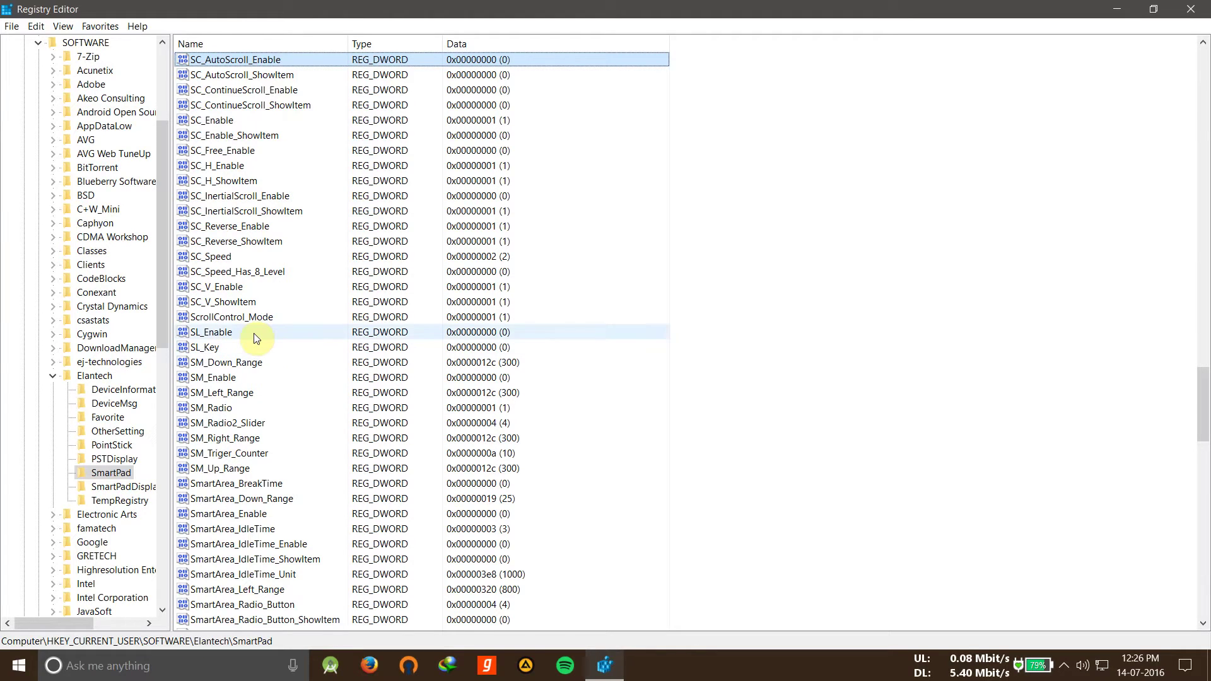
{"action": "scroll", "coordinate": [255, 333], "scroll_direction": "down", "scroll_amount": 2}
{"action": "scroll", "coordinate": [256, 332], "scroll_direction": "down", "scroll_amount": 2}
{"action": "left_click", "coordinate": [254, 322]}
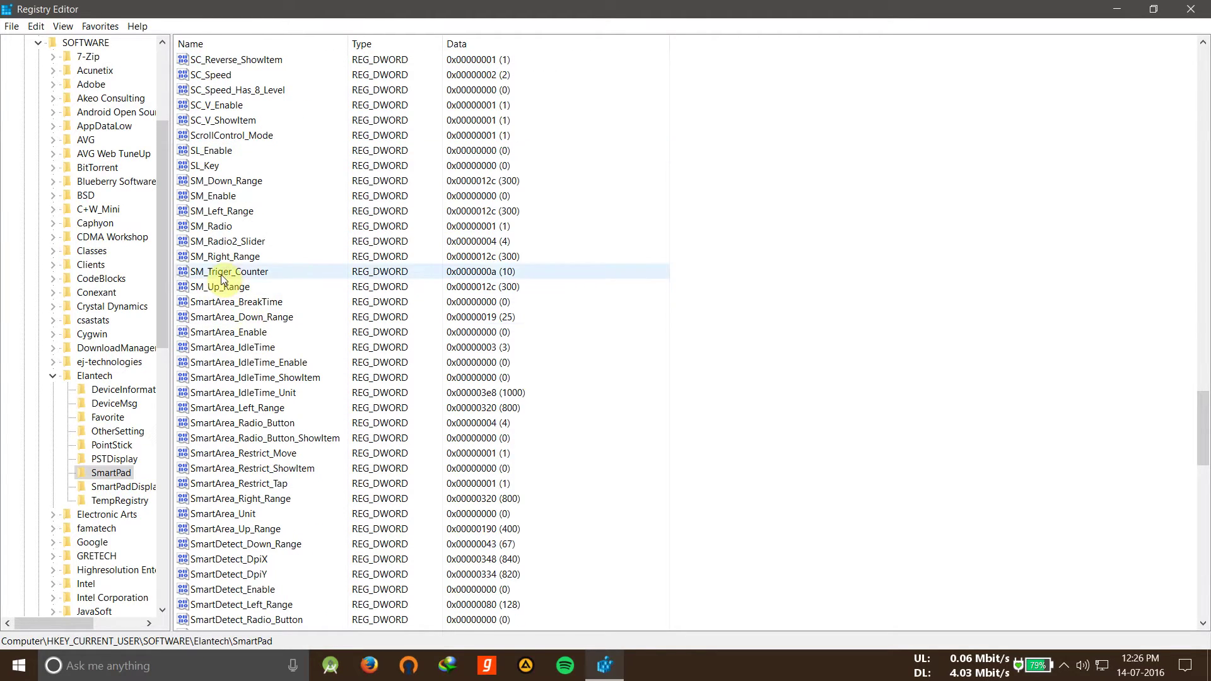
{"action": "left_click", "coordinate": [261, 212]}
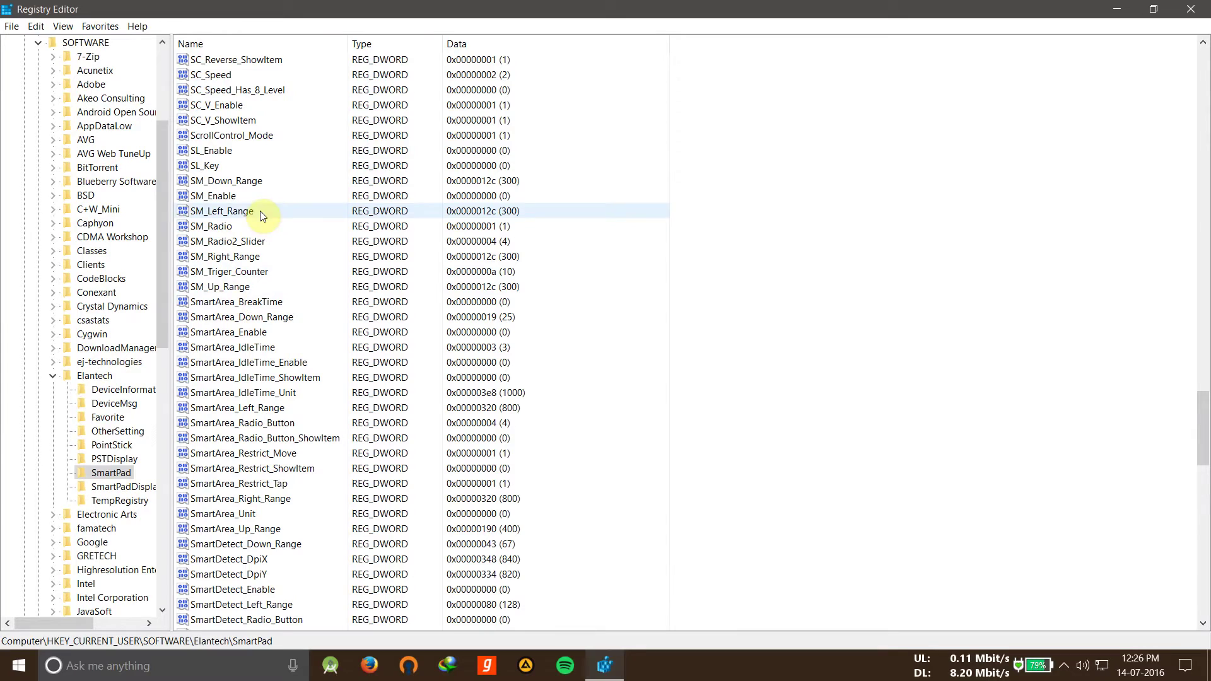
{"action": "left_click", "coordinate": [263, 135]}
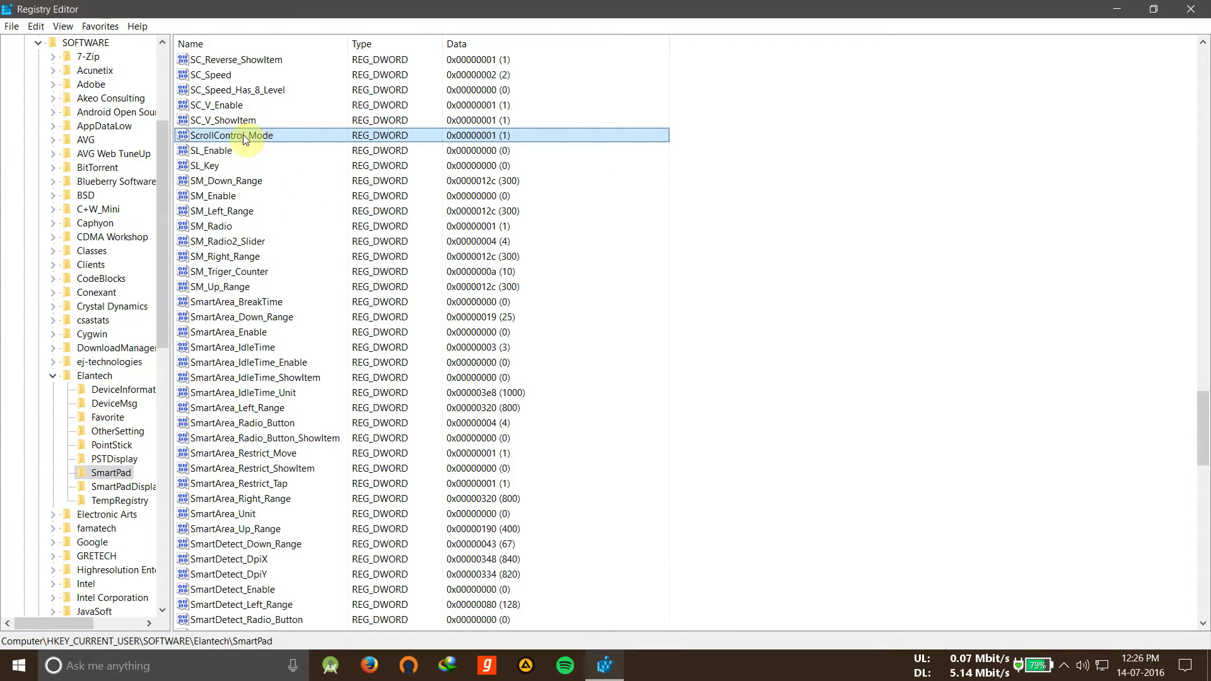
Edit ScrollControl_Mode, confirm its value data as 1 (hexadecimal), then bring up the Start menu.
{"action": "double_click", "coordinate": [243, 135]}
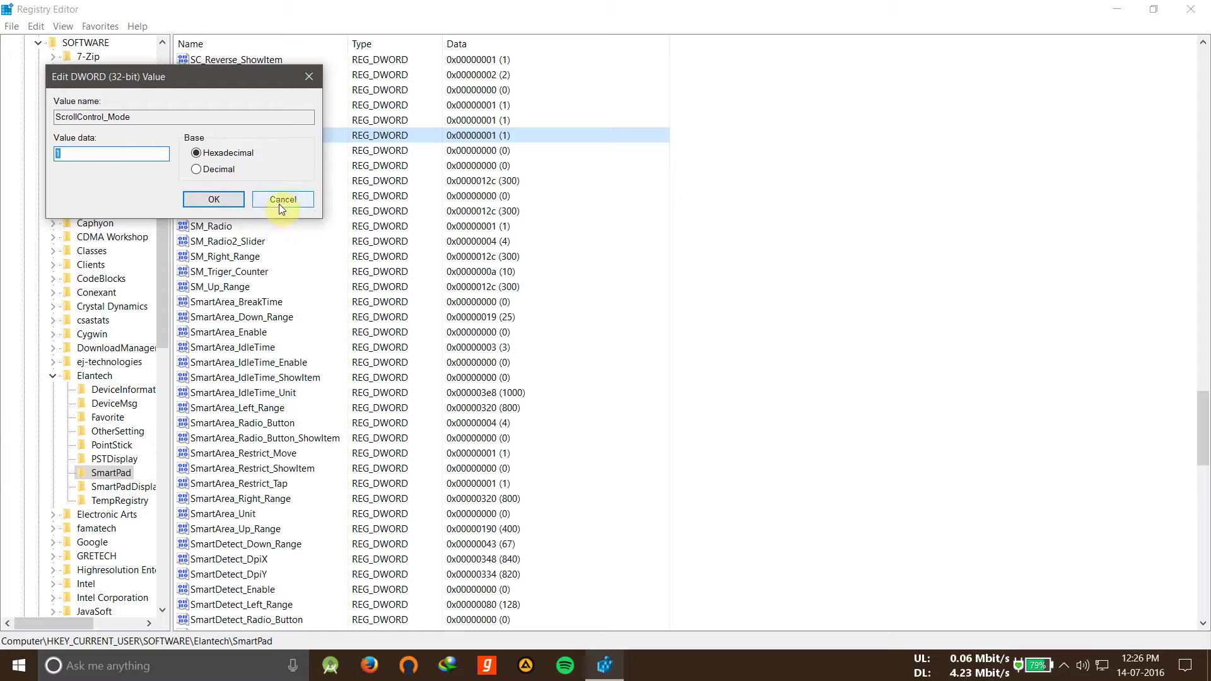
{"action": "left_click", "coordinate": [213, 200]}
{"action": "scroll", "coordinate": [349, 195], "scroll_direction": "up", "scroll_amount": 5}
{"action": "scroll", "coordinate": [349, 196], "scroll_direction": "down", "scroll_amount": 5}
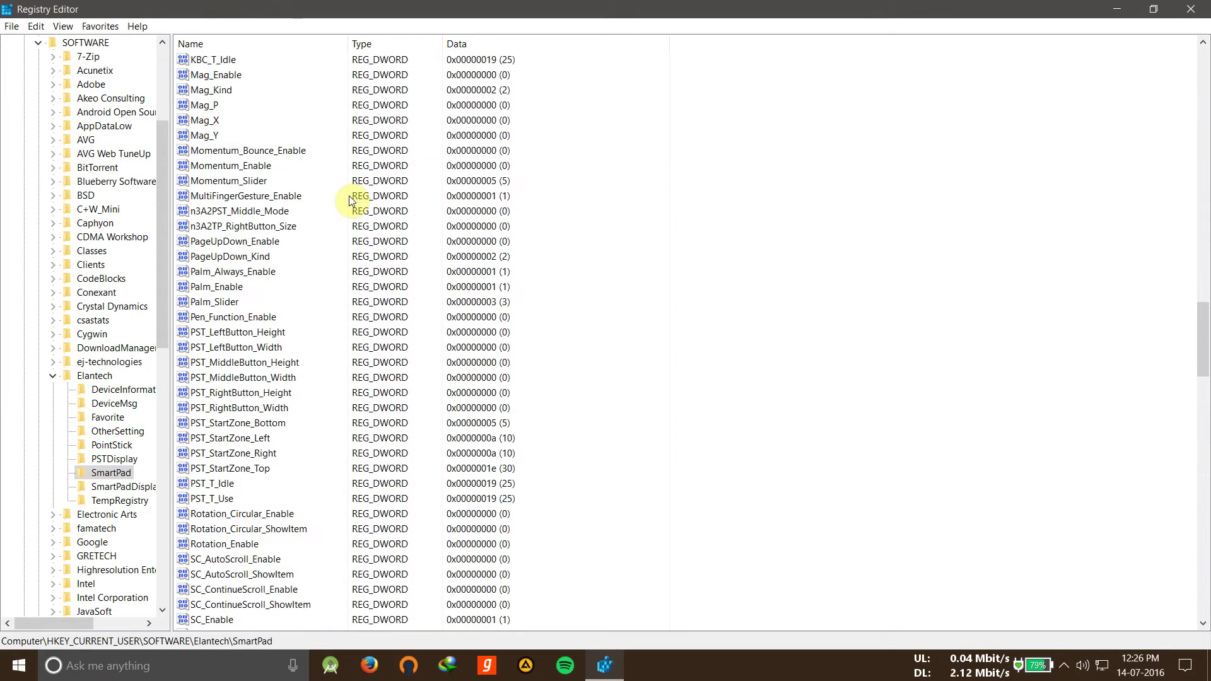
{"action": "scroll", "coordinate": [349, 196], "scroll_direction": "down", "scroll_amount": 3}
{"action": "scroll", "coordinate": [349, 196], "scroll_direction": "down", "scroll_amount": 3}
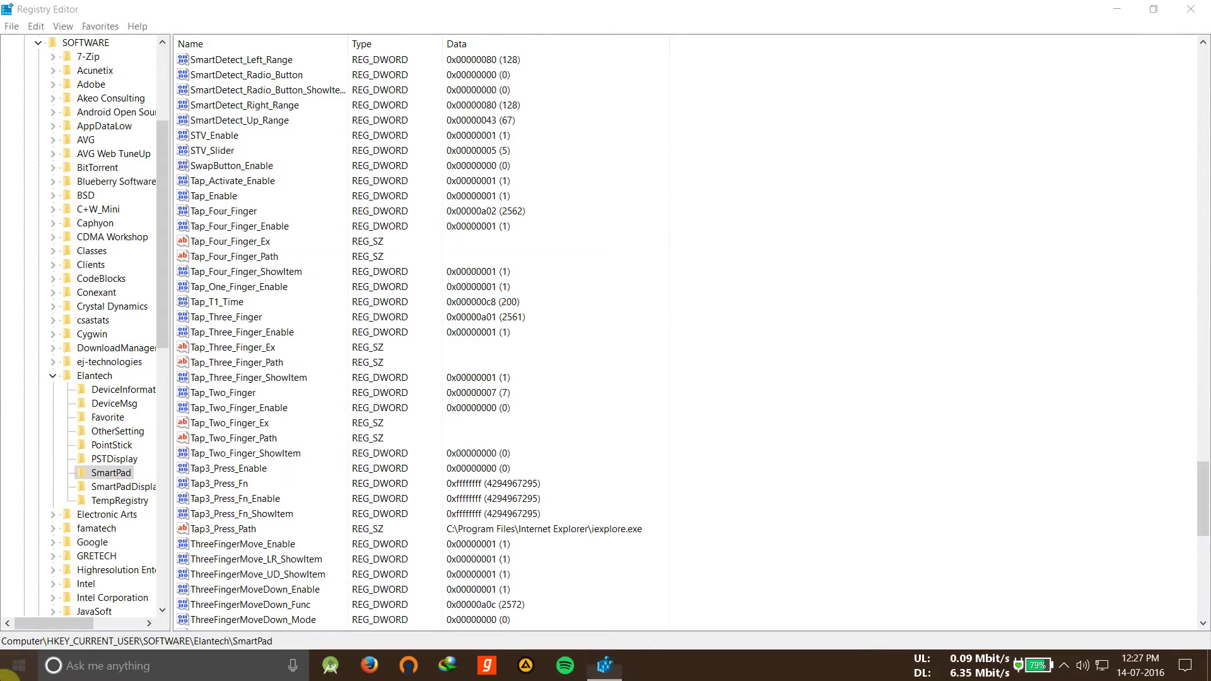
{"action": "key", "text": "super"}
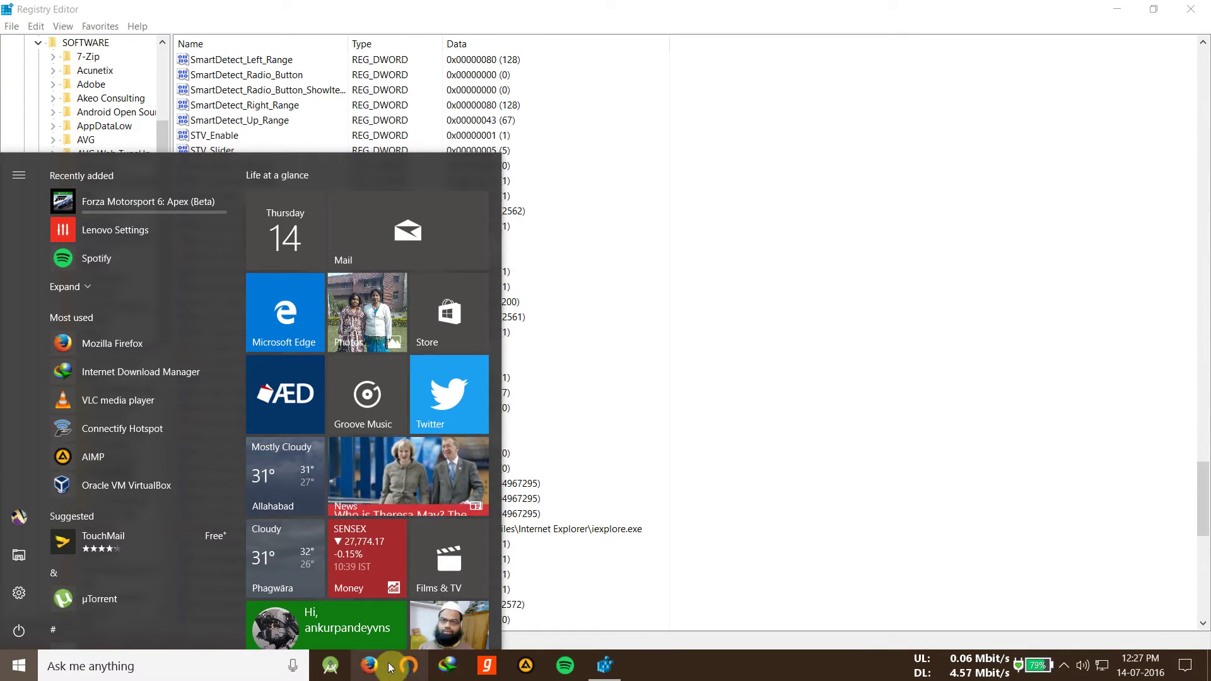
{"action": "key", "text": "Escape"}
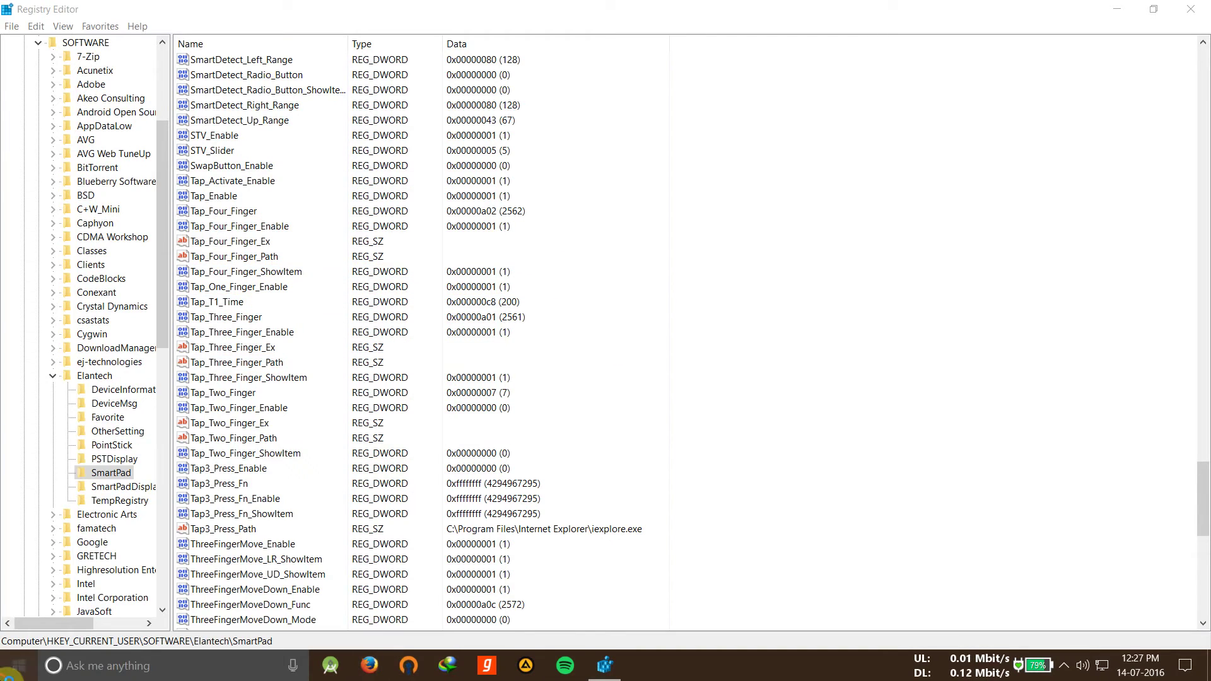
{"action": "key", "text": "super"}
Open This PC's System properties from the desktop, view it maximized, then close it.
{"action": "double_click", "coordinate": [631, 5]}
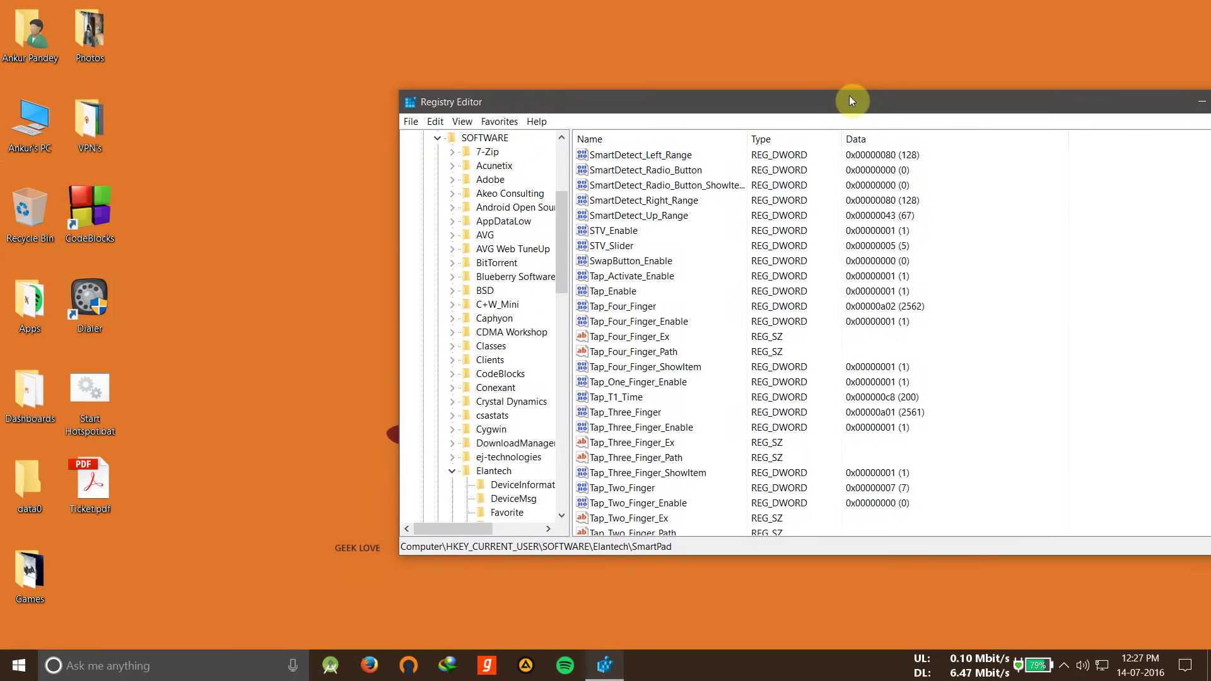
{"action": "right_click", "coordinate": [27, 108]}
{"action": "left_click", "coordinate": [98, 308]}
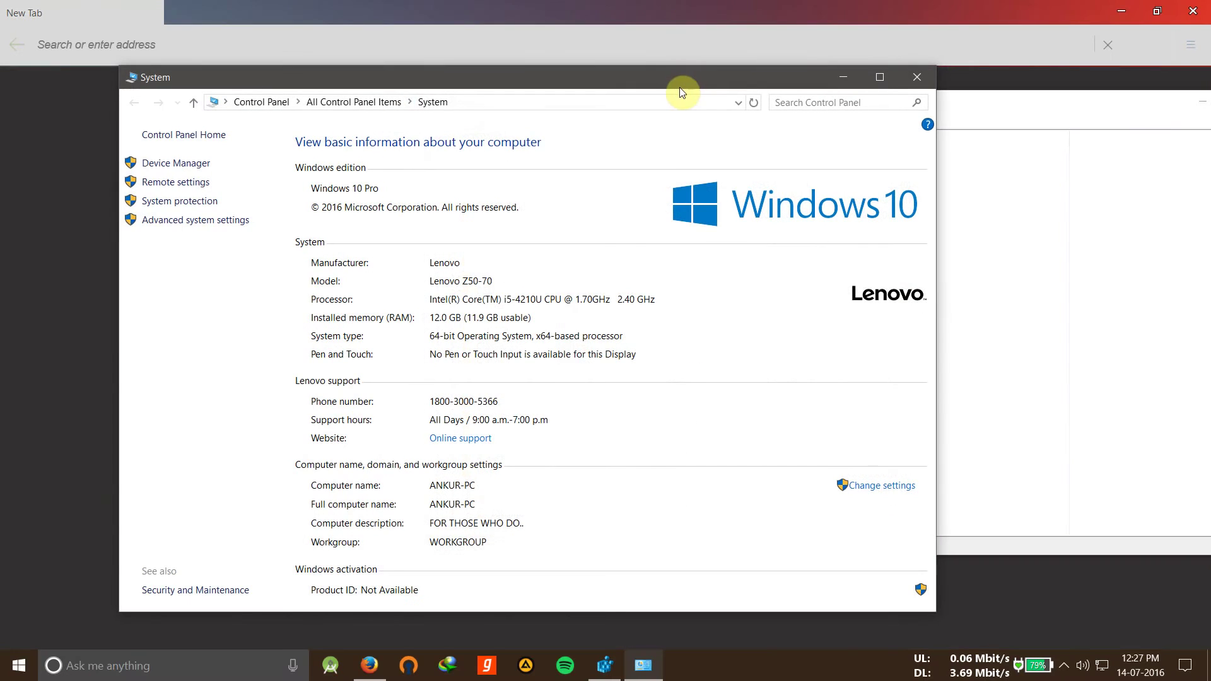
{"action": "left_click_drag", "start_coordinate": [680, 78], "coordinate": [700, 2]}
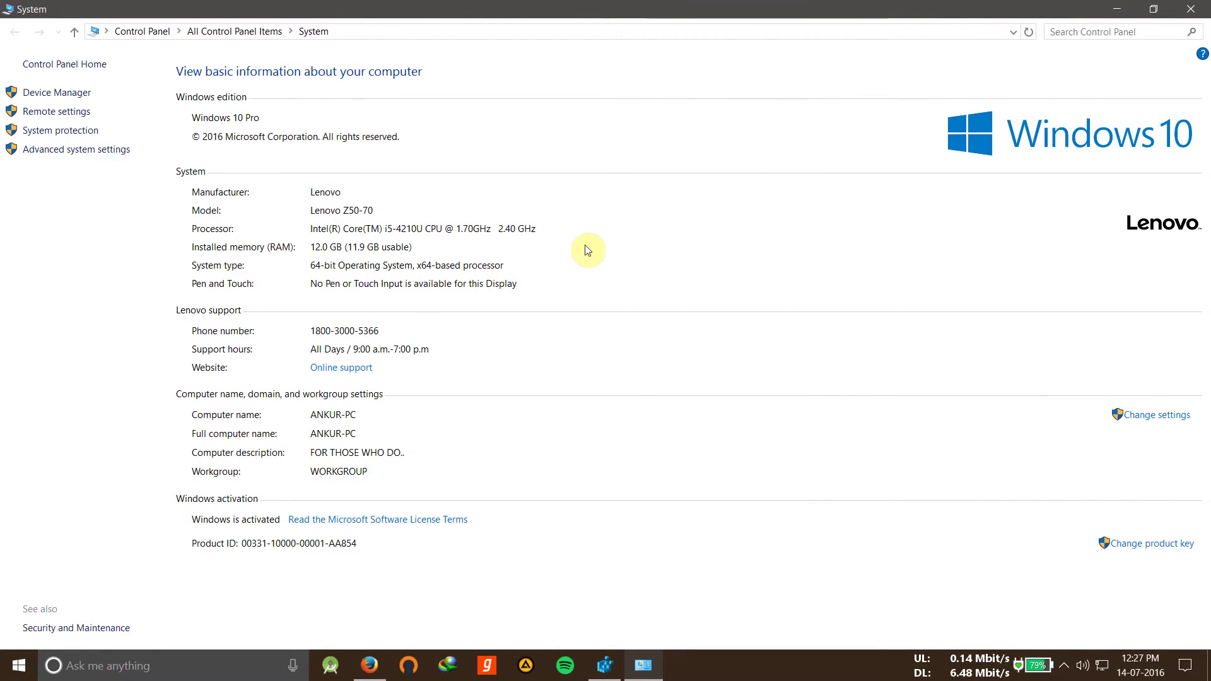
{"action": "left_click", "coordinate": [1190, 9]}
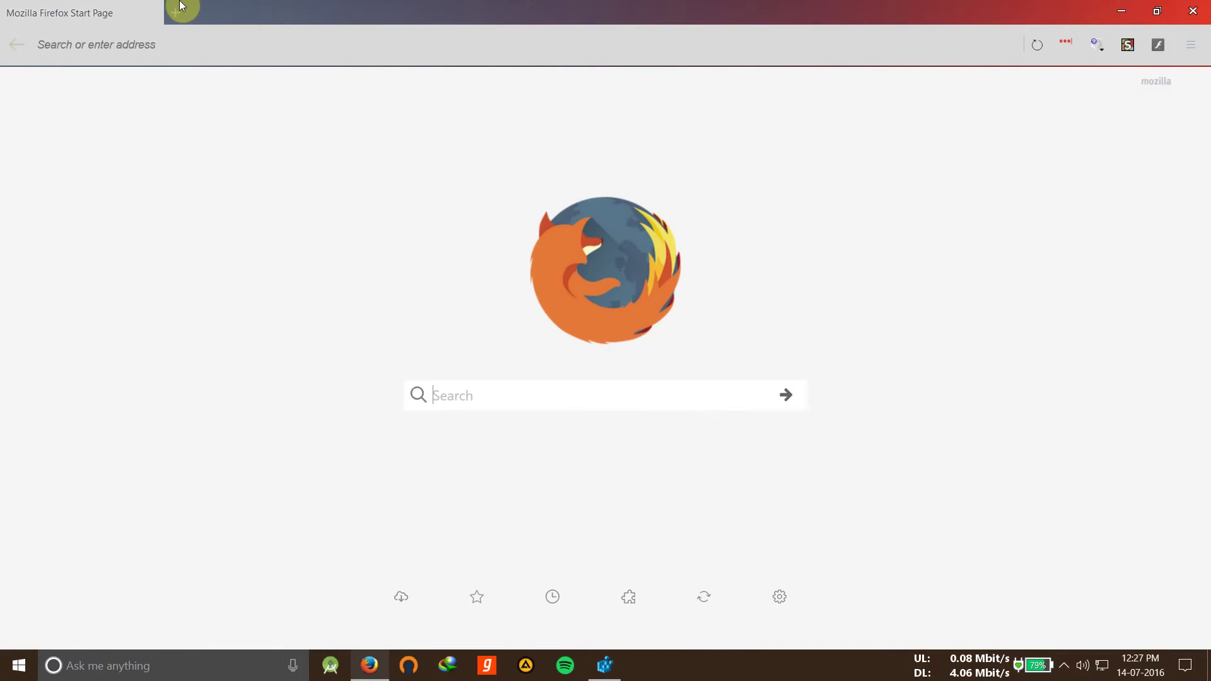
Load youtube.com in a new Firefox tab from the top sites, then open Windows search.
{"action": "left_click", "coordinate": [175, 13]}
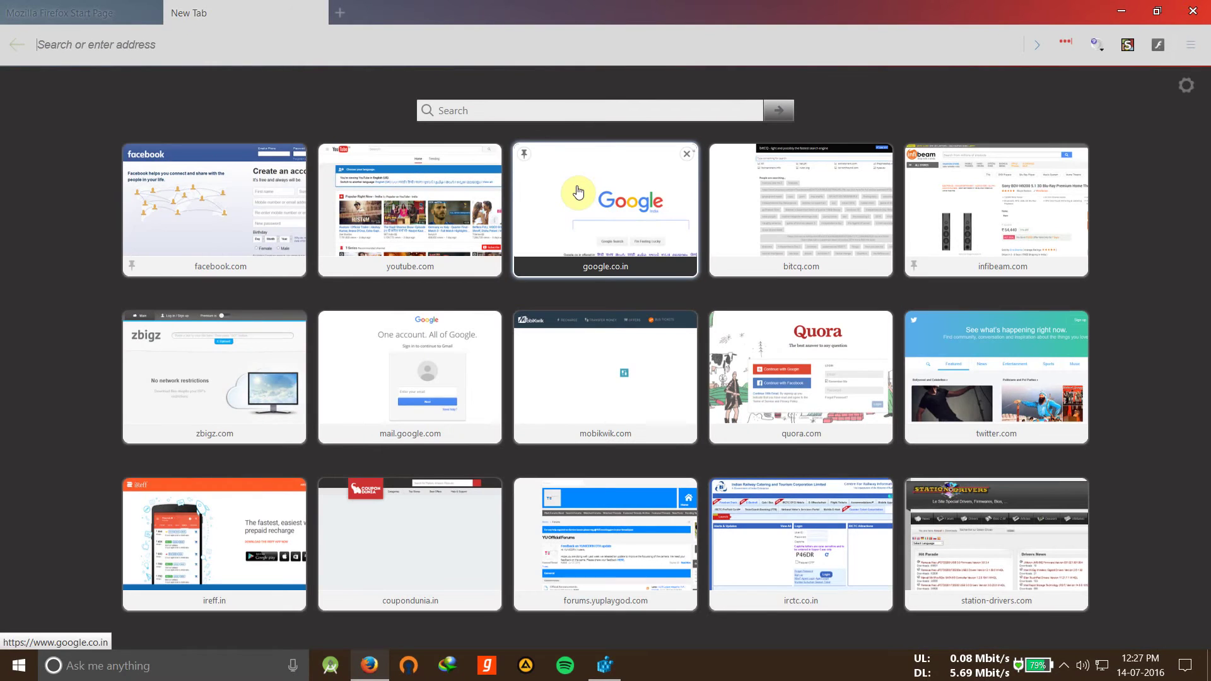
{"action": "left_click", "coordinate": [391, 233]}
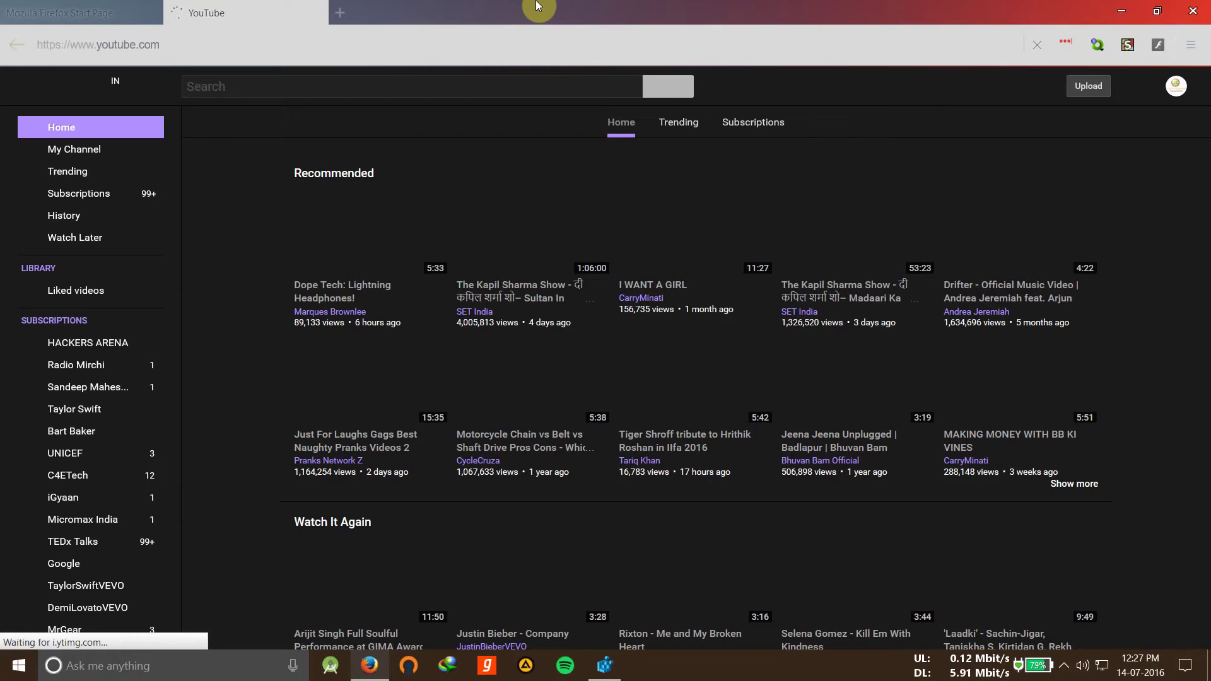
{"action": "left_click", "coordinate": [142, 666]}
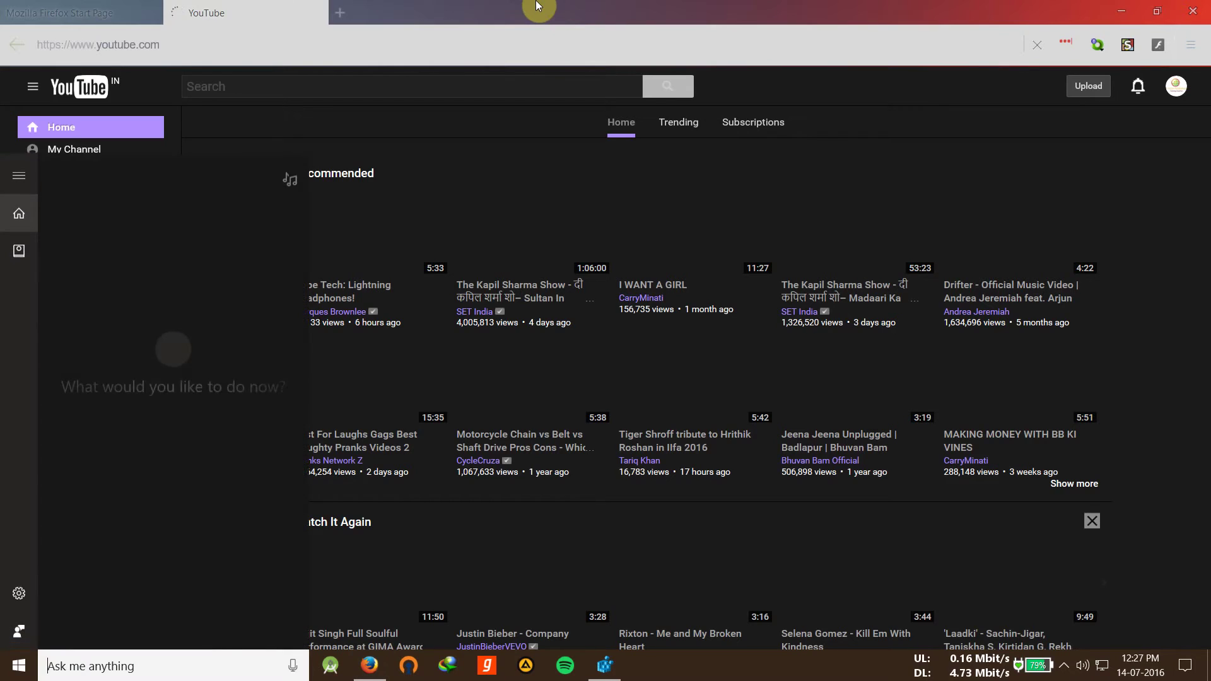
Dismiss the search, Start and Action Center panels, then open YouTube's account menu.
{"action": "key", "text": "Escape"}
{"action": "key", "text": "super"}
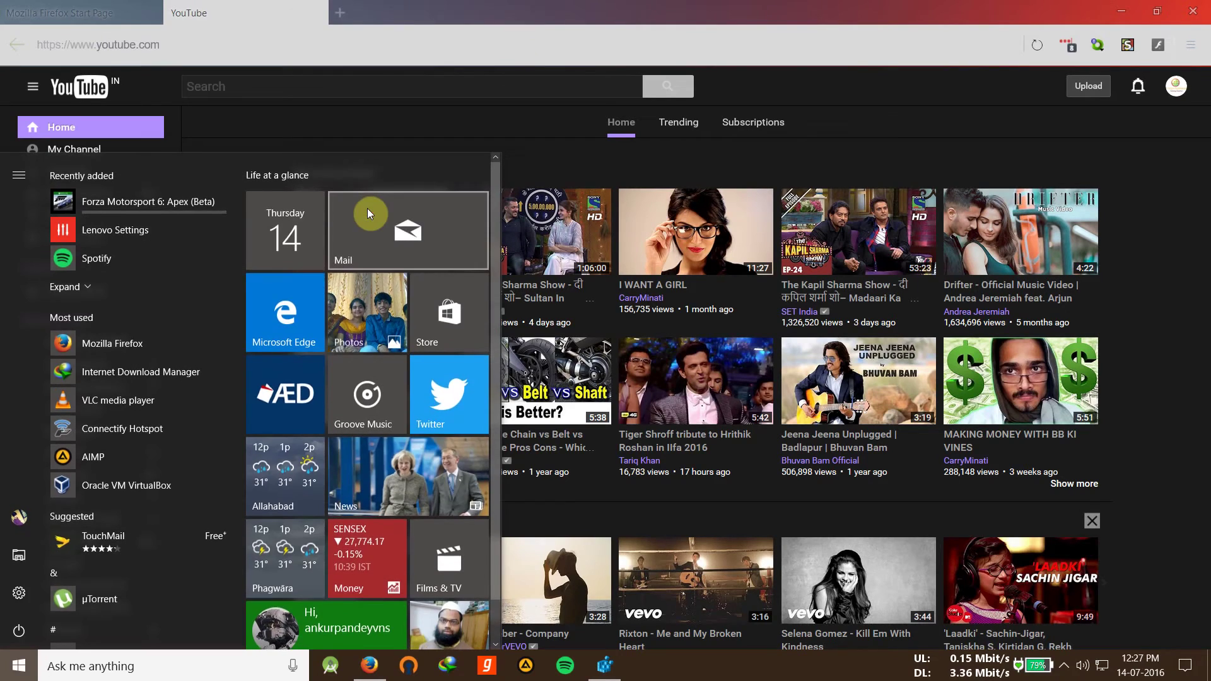
{"action": "key", "text": "super"}
{"action": "key", "text": "super+a"}
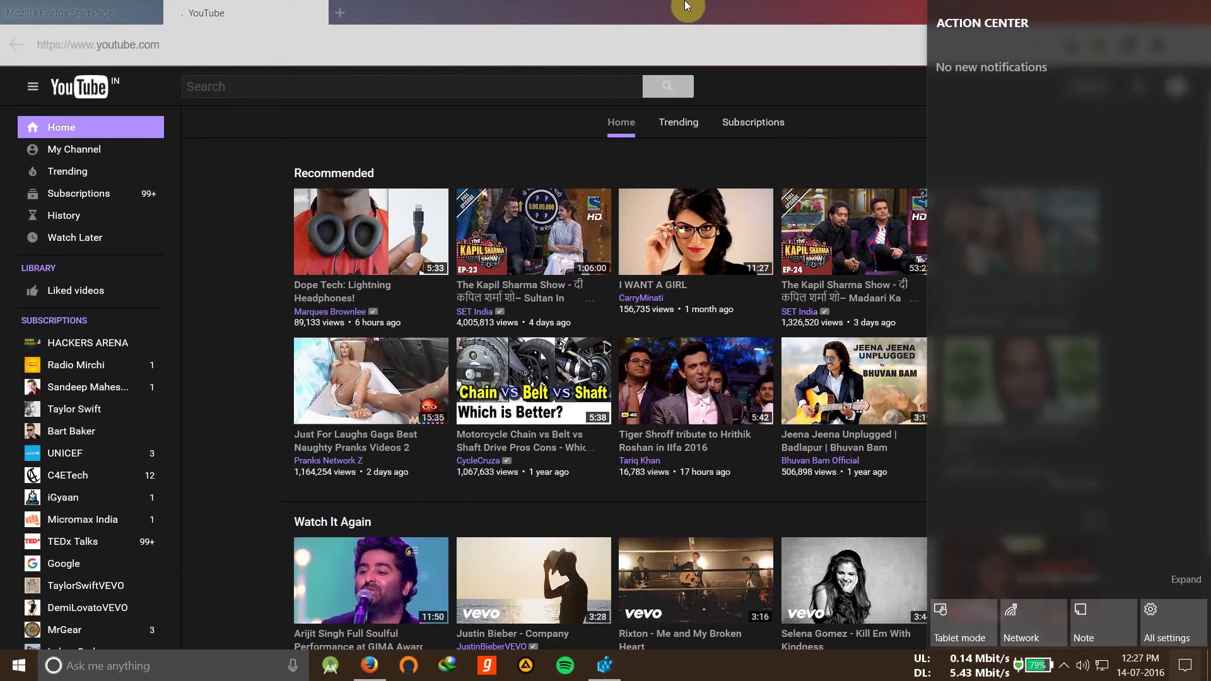
{"action": "key", "text": "super+a"}
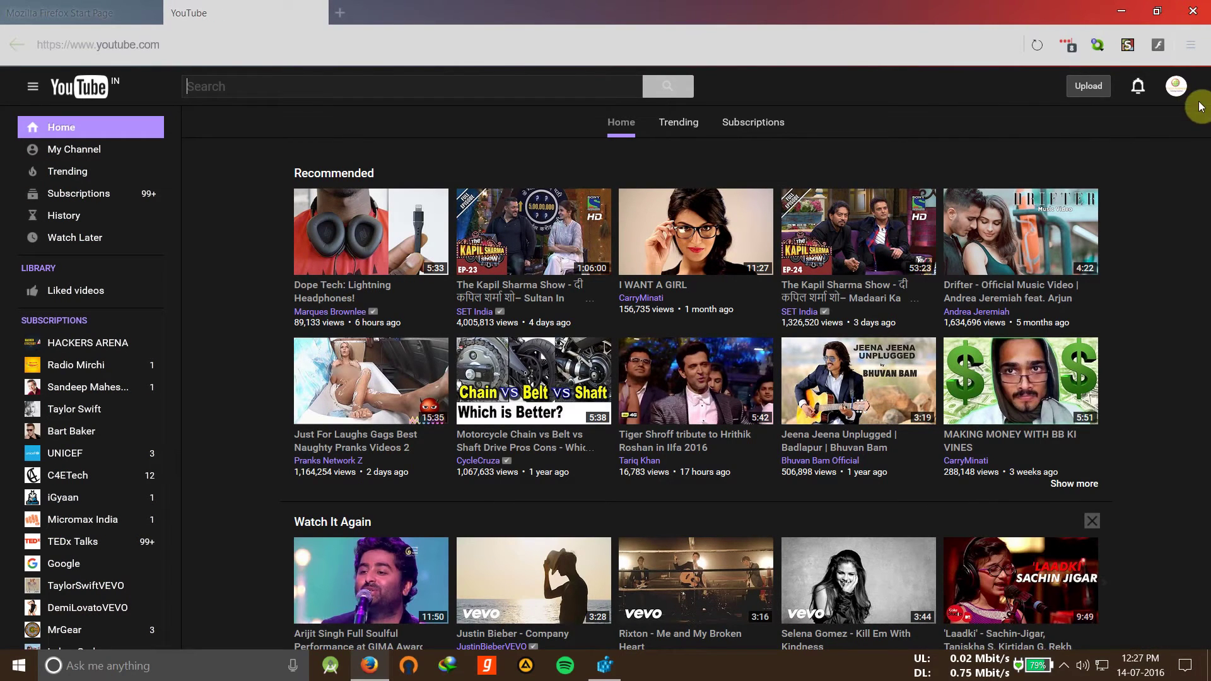
{"action": "left_click", "coordinate": [1175, 87]}
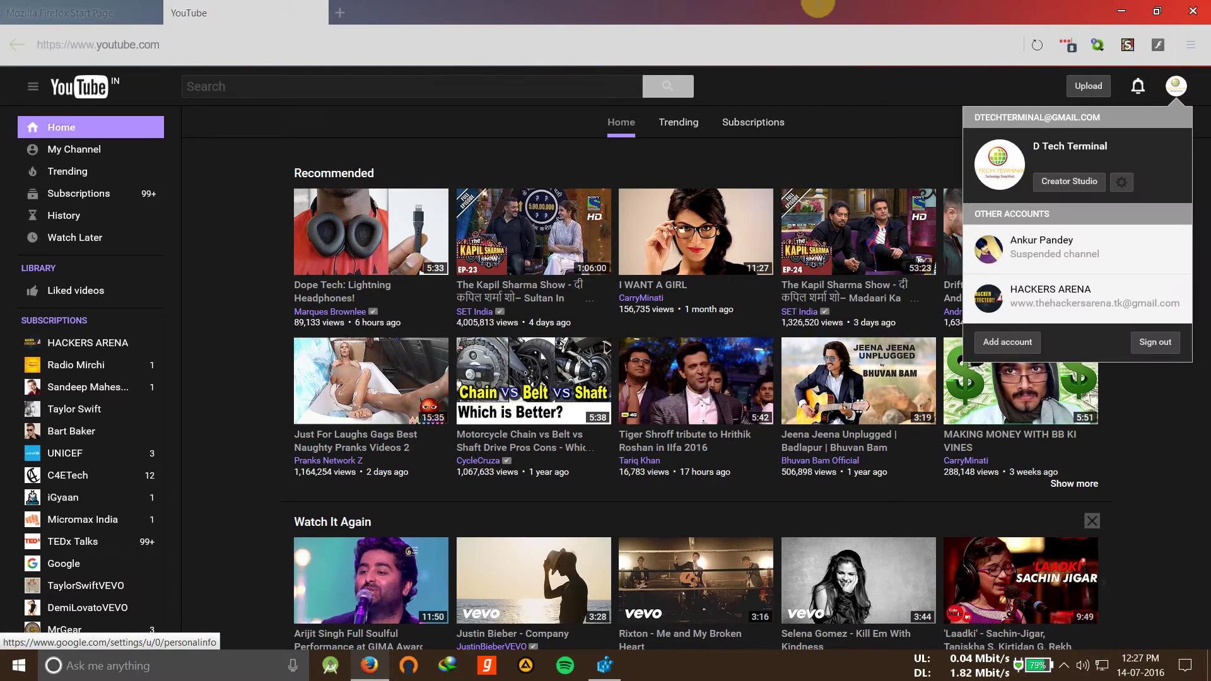
Play the Dope Tech: Lightning Headphones! video, scroll its page, then bring up the Start menu.
{"action": "left_click", "coordinate": [332, 288]}
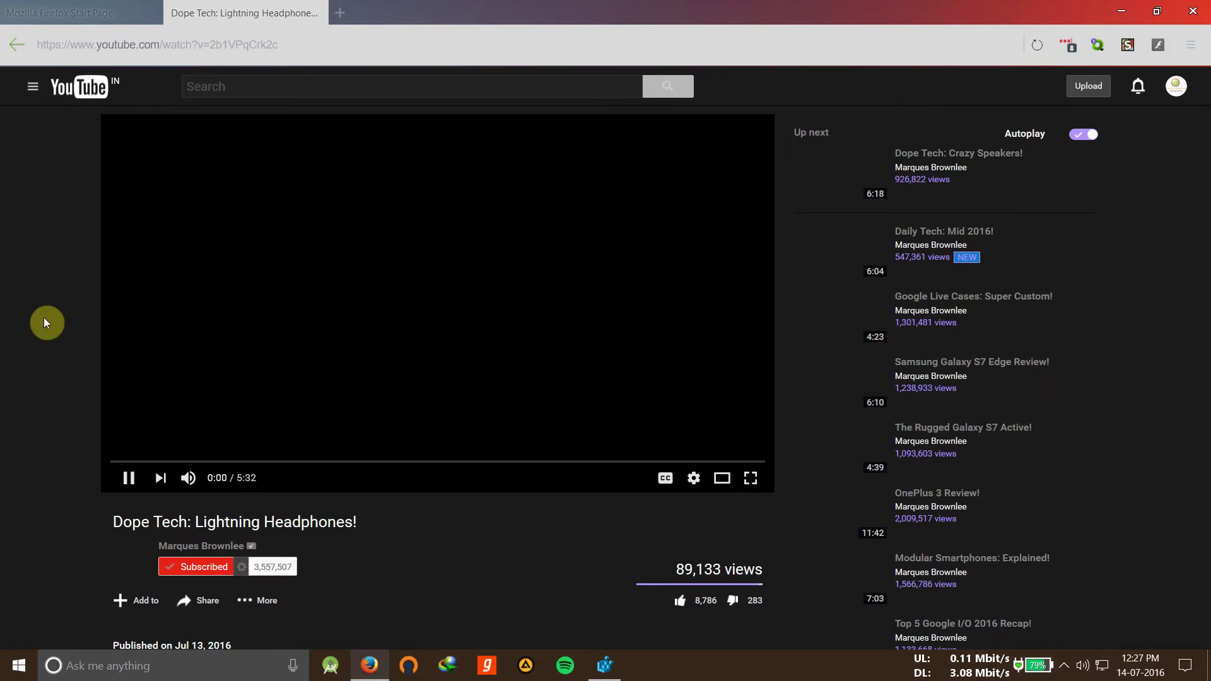
{"action": "scroll", "coordinate": [44, 323], "scroll_direction": "down", "scroll_amount": 5}
{"action": "scroll", "coordinate": [45, 323], "scroll_direction": "down", "scroll_amount": 5}
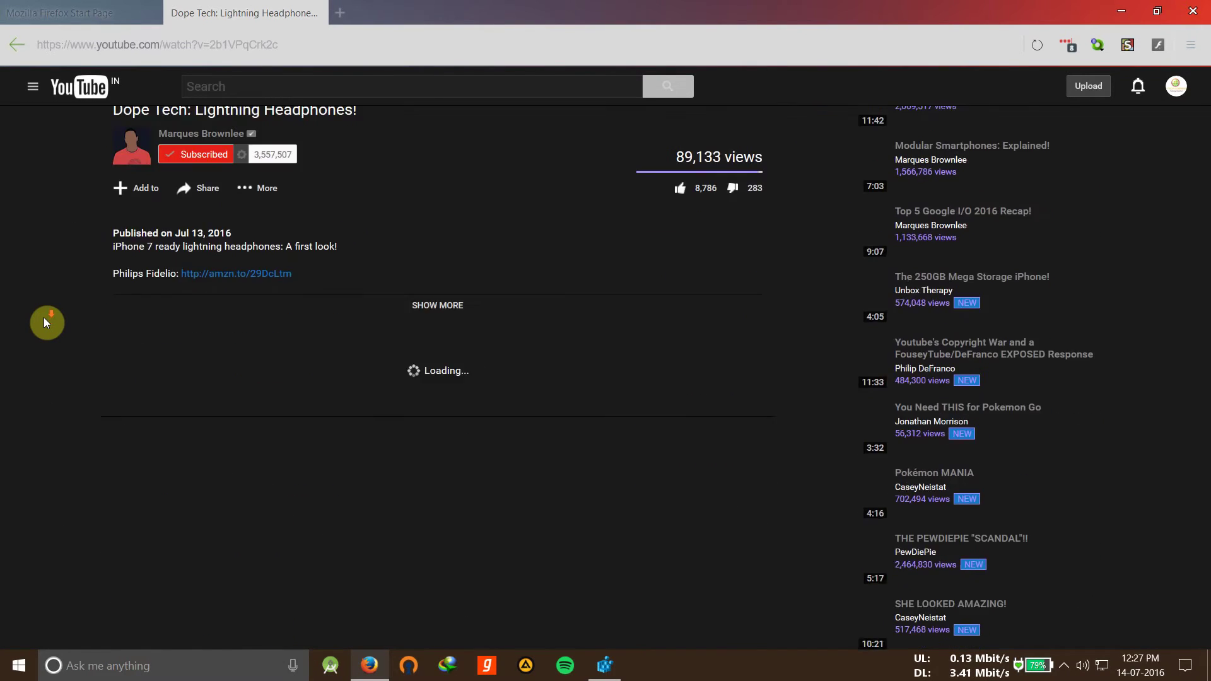
{"action": "scroll", "coordinate": [45, 322], "scroll_direction": "down", "scroll_amount": 2}
{"action": "scroll", "coordinate": [44, 323], "scroll_direction": "down", "scroll_amount": 2}
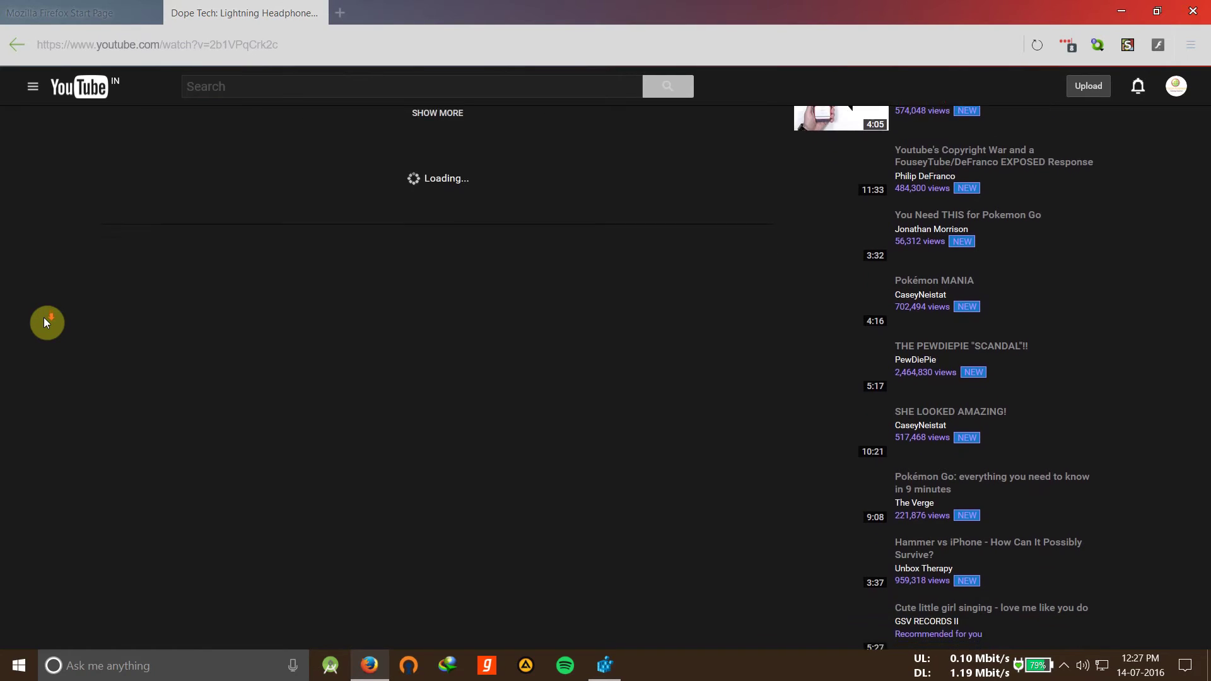
{"action": "scroll", "coordinate": [44, 323], "scroll_direction": "down", "scroll_amount": 2}
{"action": "scroll", "coordinate": [44, 323], "scroll_direction": "down", "scroll_amount": 4}
{"action": "scroll", "coordinate": [44, 322], "scroll_direction": "up", "scroll_amount": 1}
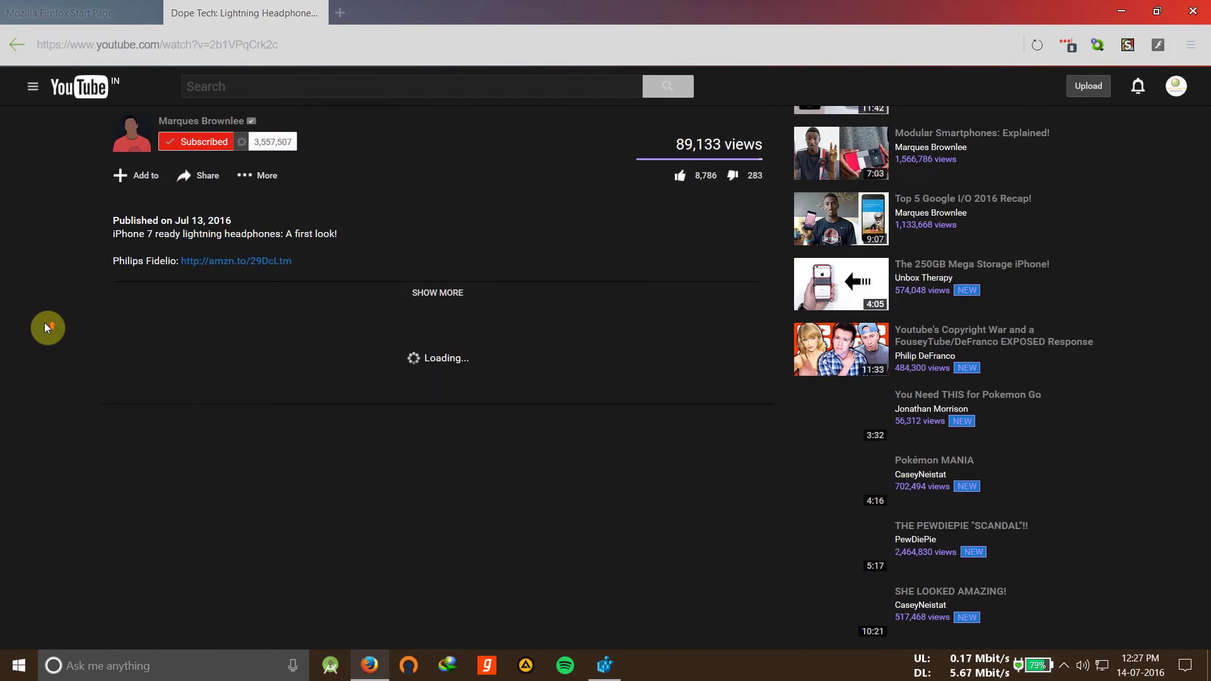
{"action": "scroll", "coordinate": [45, 322], "scroll_direction": "up", "scroll_amount": 5}
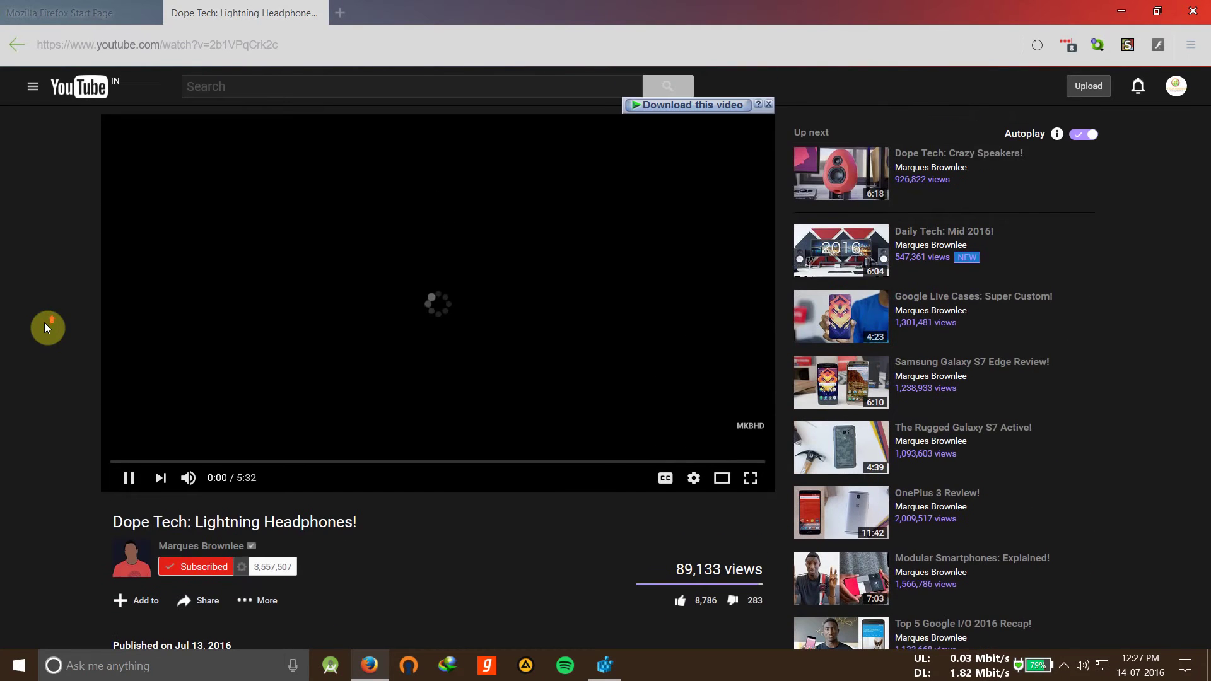
{"action": "left_click", "coordinate": [17, 666]}
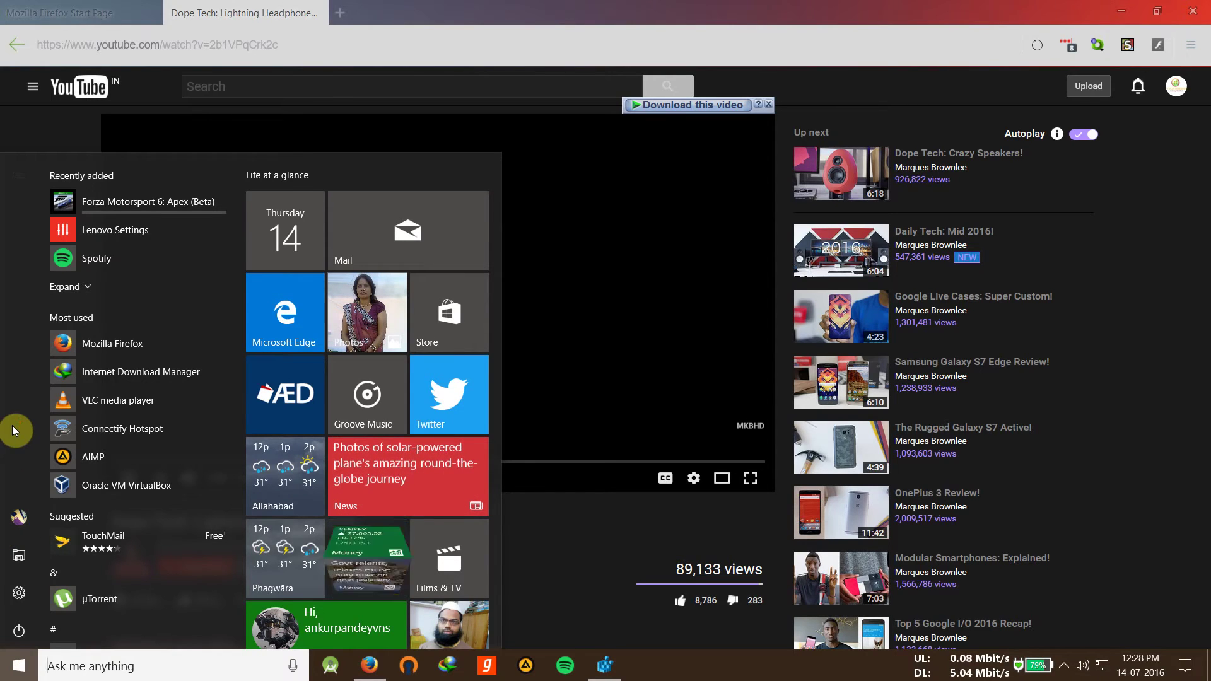
{"action": "scroll", "coordinate": [161, 369], "scroll_direction": "down", "scroll_amount": 4}
{"action": "scroll", "coordinate": [85, 353], "scroll_direction": "down", "scroll_amount": 4}
{"action": "scroll", "coordinate": [85, 353], "scroll_direction": "up", "scroll_amount": 5}
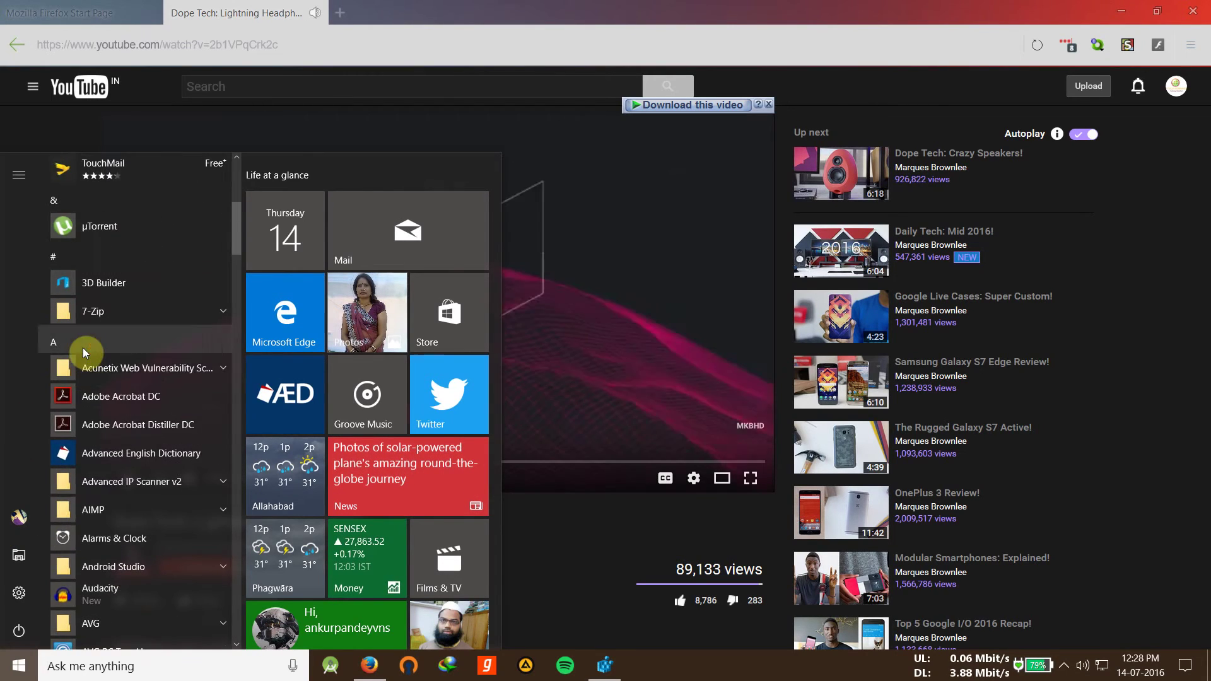
{"action": "scroll", "coordinate": [86, 353], "scroll_direction": "down", "scroll_amount": 7}
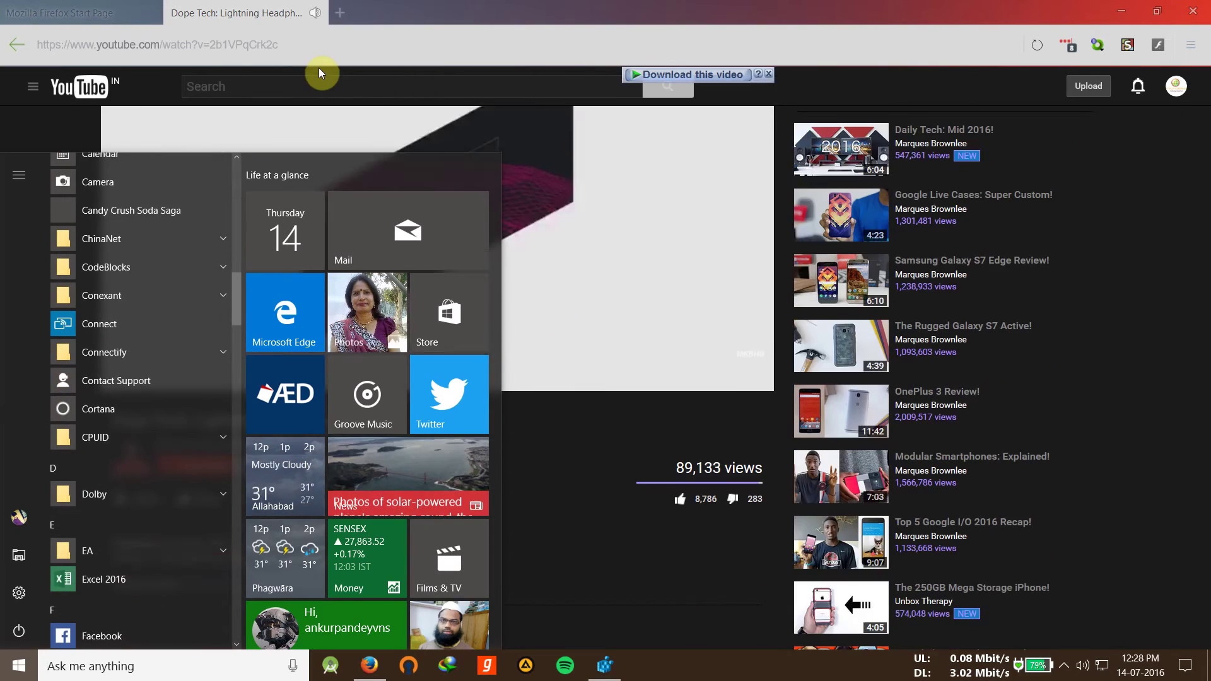
{"action": "scroll", "coordinate": [320, 73], "scroll_direction": "down", "scroll_amount": 4}
{"action": "scroll", "coordinate": [161, 393], "scroll_direction": "down", "scroll_amount": 6}
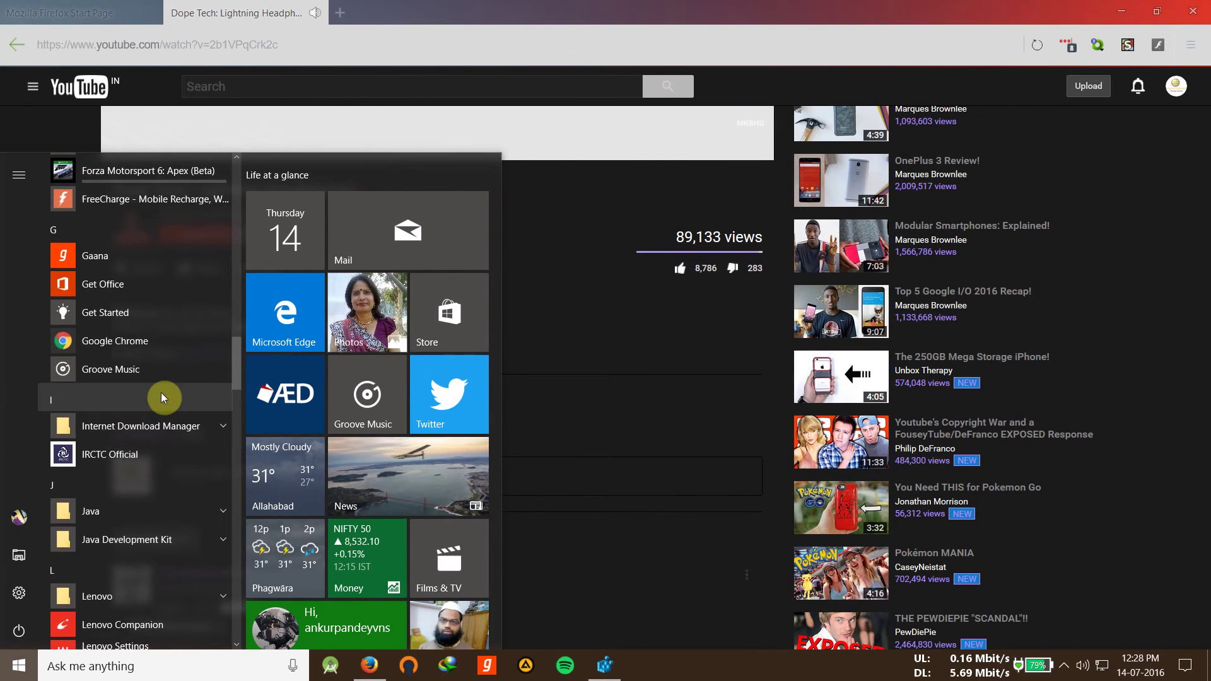
{"action": "scroll", "coordinate": [161, 393], "scroll_direction": "up", "scroll_amount": 3}
{"action": "scroll", "coordinate": [161, 392], "scroll_direction": "up", "scroll_amount": 3}
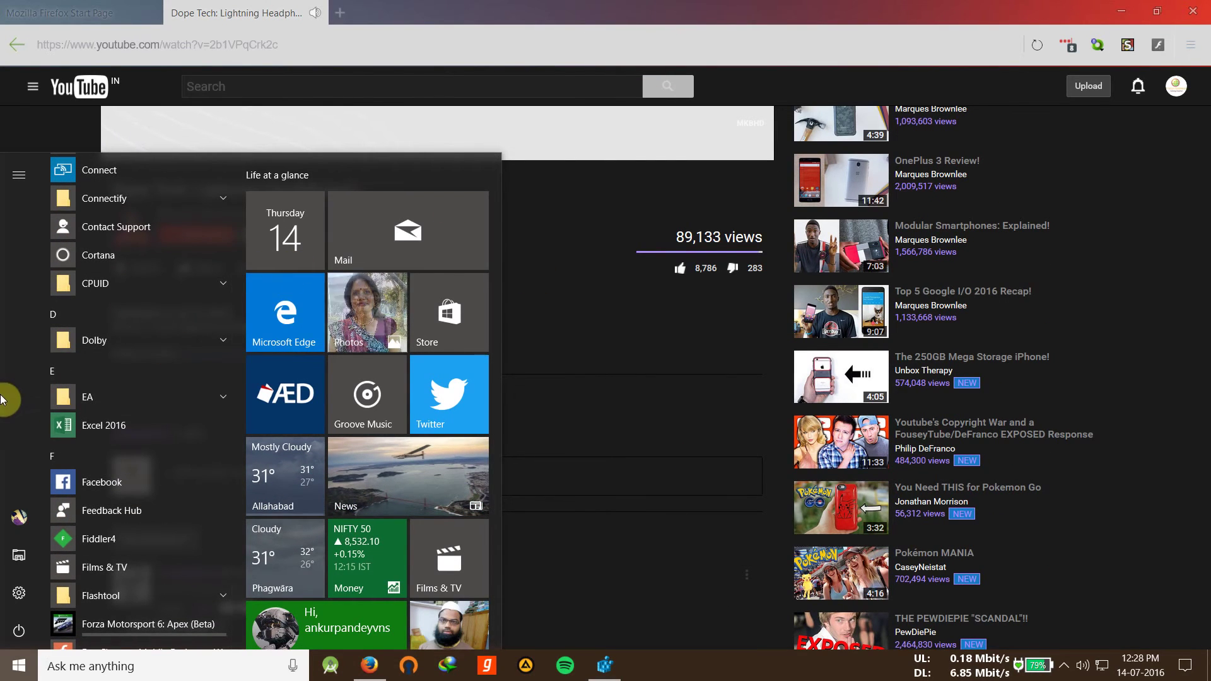
{"action": "scroll", "coordinate": [121, 316], "scroll_direction": "up", "scroll_amount": 3}
{"action": "scroll", "coordinate": [120, 316], "scroll_direction": "down", "scroll_amount": 4}
{"action": "scroll", "coordinate": [120, 316], "scroll_direction": "down", "scroll_amount": 3}
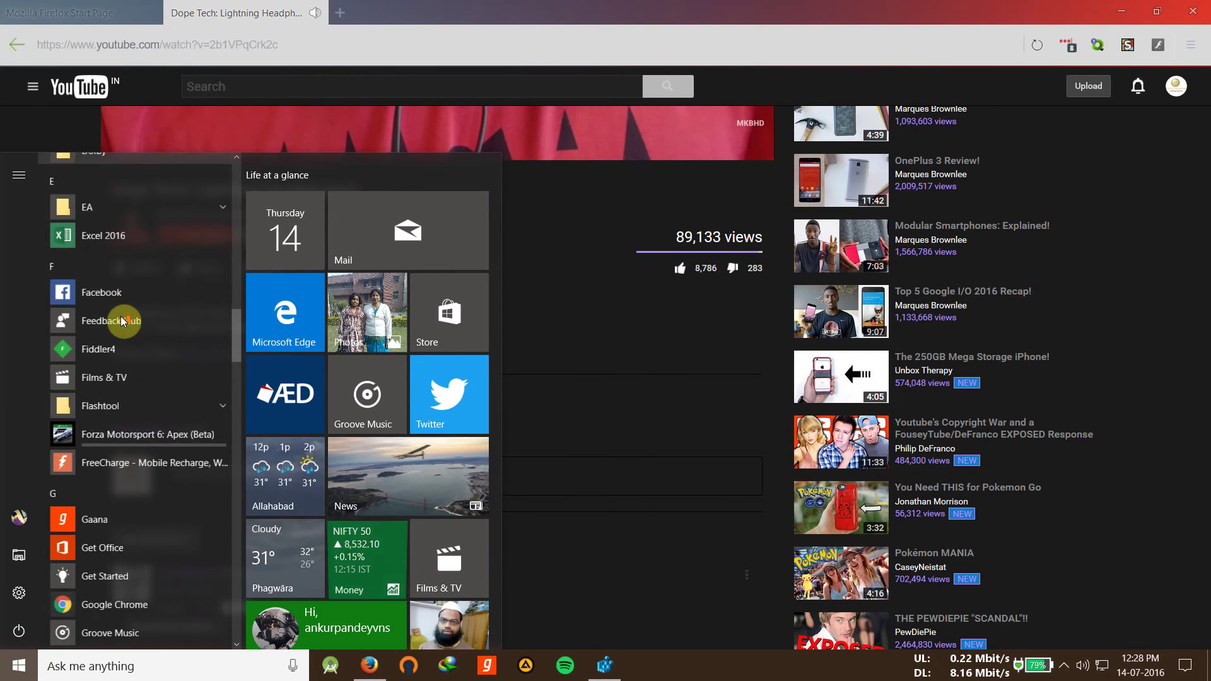
{"action": "type", "text": "feed"}
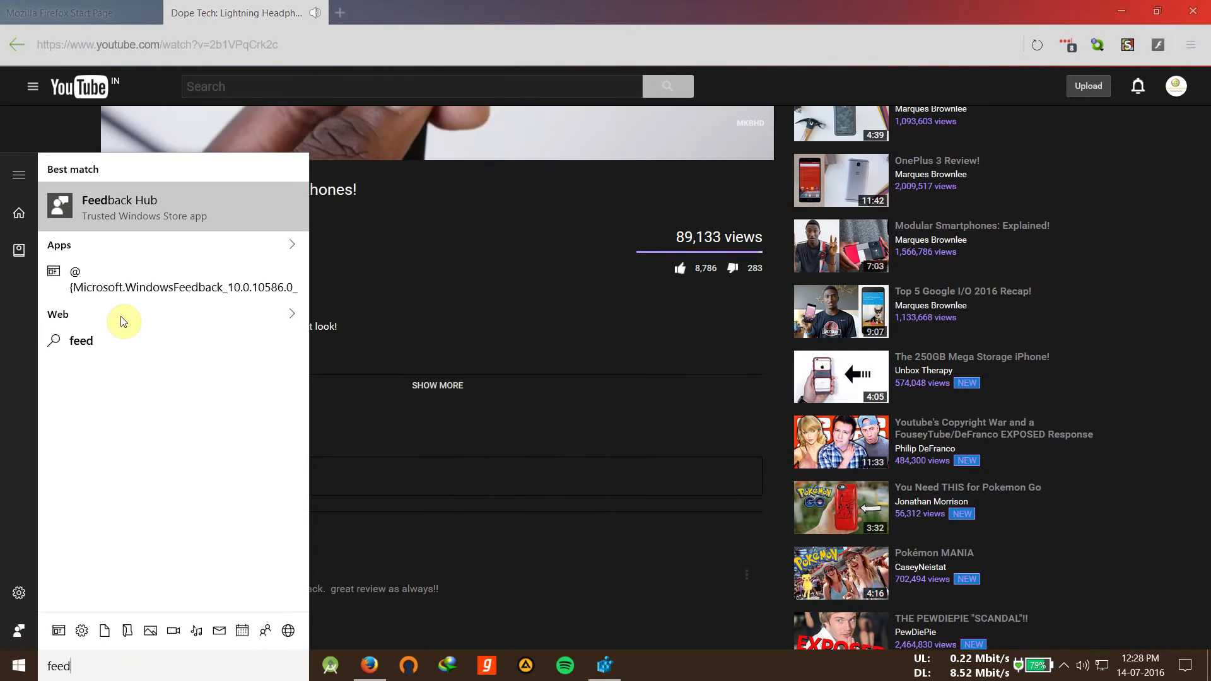
Launch Feedback Hub, scroll and close it, then close the YouTube tab and Firefox.
{"action": "key", "text": "Return"}
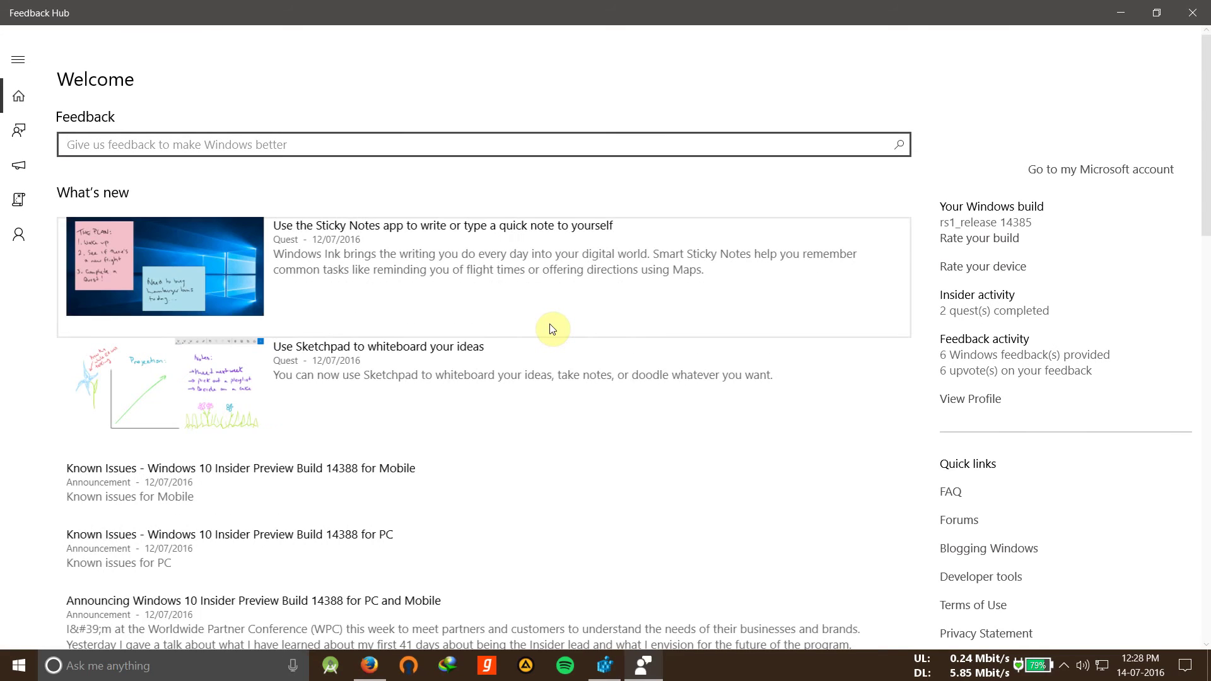
{"action": "scroll", "coordinate": [553, 328], "scroll_direction": "down", "scroll_amount": 5}
{"action": "scroll", "coordinate": [554, 328], "scroll_direction": "down", "scroll_amount": 5}
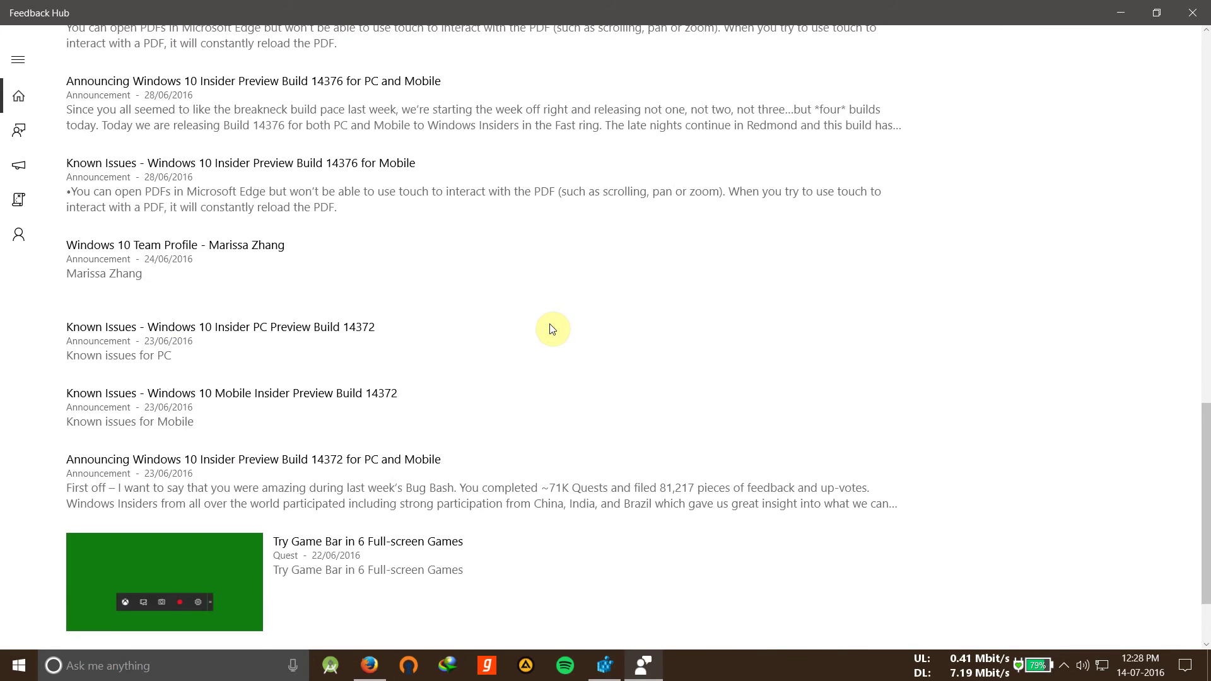
{"action": "scroll", "coordinate": [553, 327], "scroll_direction": "up", "scroll_amount": 8}
{"action": "scroll", "coordinate": [554, 327], "scroll_direction": "up", "scroll_amount": 5}
{"action": "left_click", "coordinate": [1192, 13]}
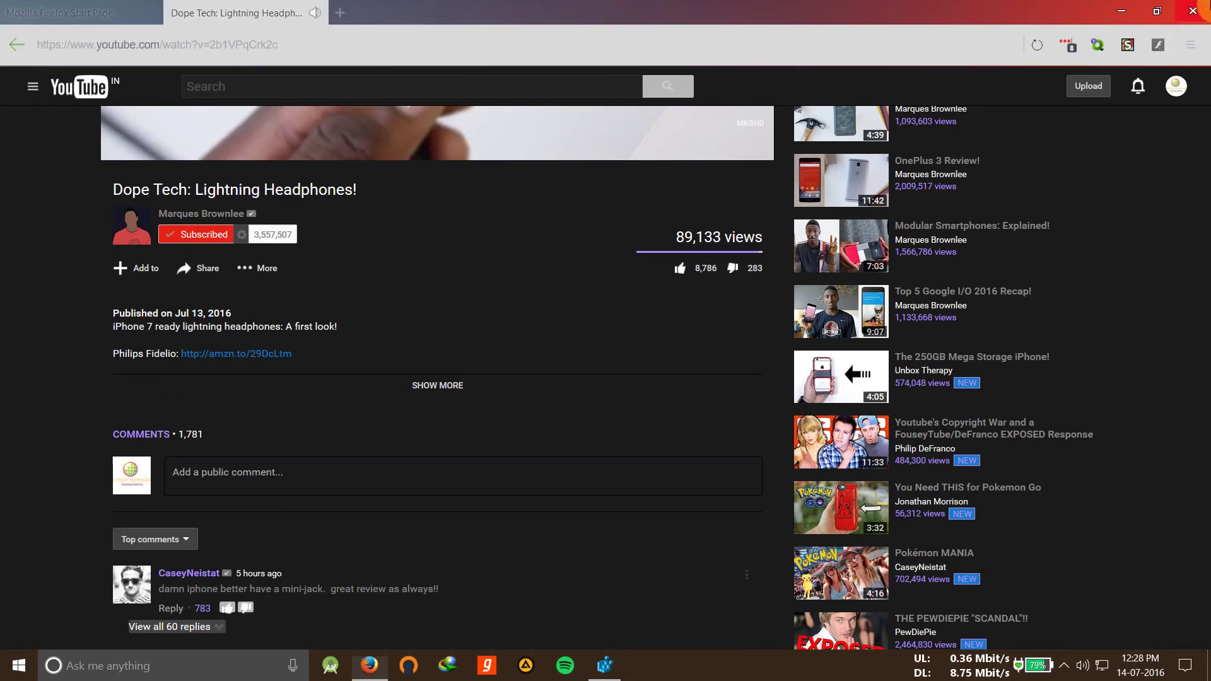
{"action": "scroll", "coordinate": [364, 240], "scroll_direction": "up", "scroll_amount": 5}
{"action": "scroll", "coordinate": [364, 240], "scroll_direction": "up", "scroll_amount": 3}
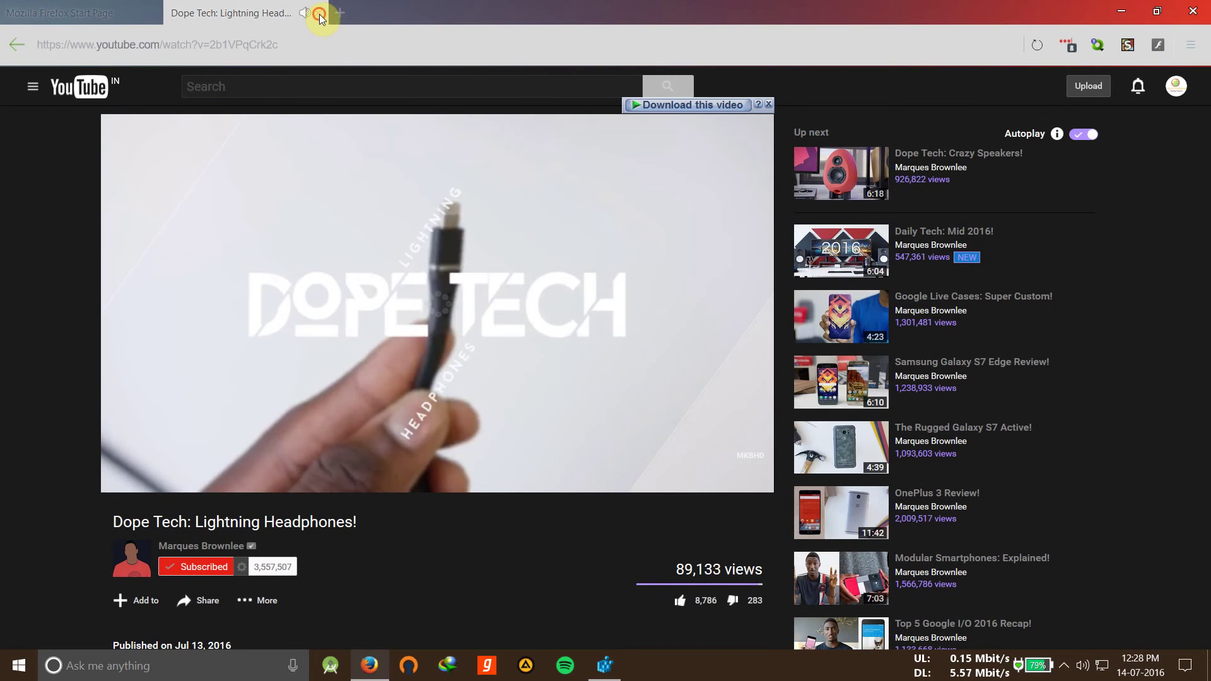
{"action": "left_click", "coordinate": [319, 13]}
{"action": "left_click", "coordinate": [1192, 10]}
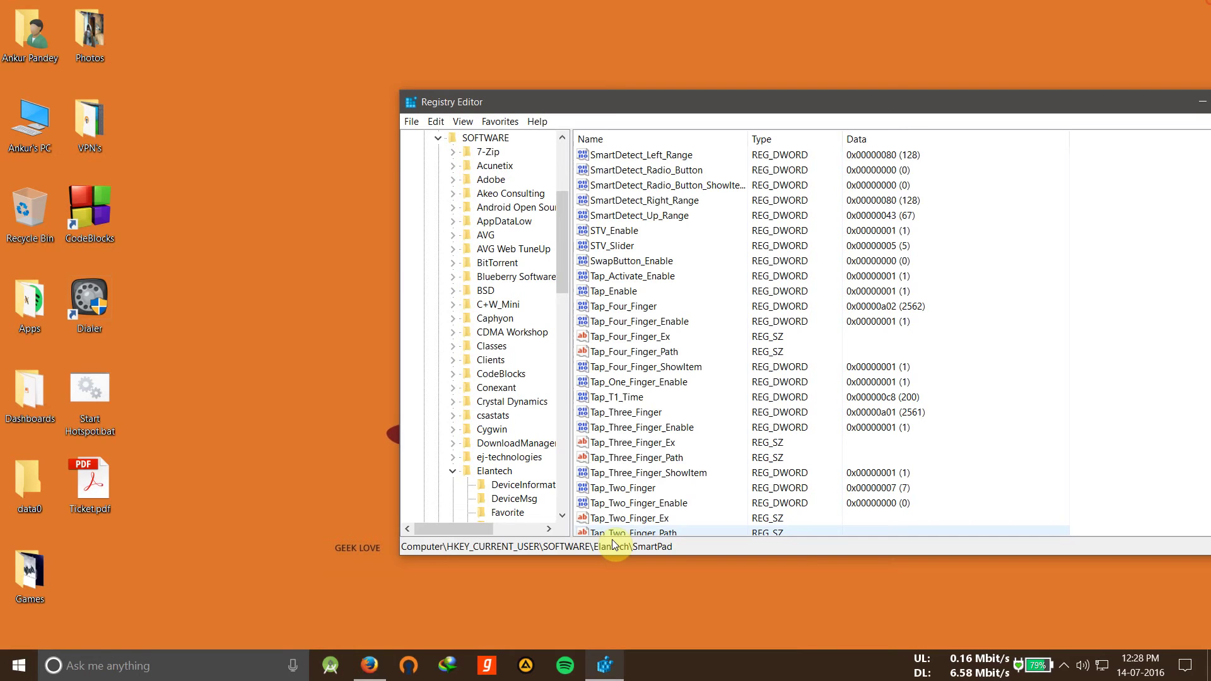
{"action": "left_click", "coordinate": [17, 666]}
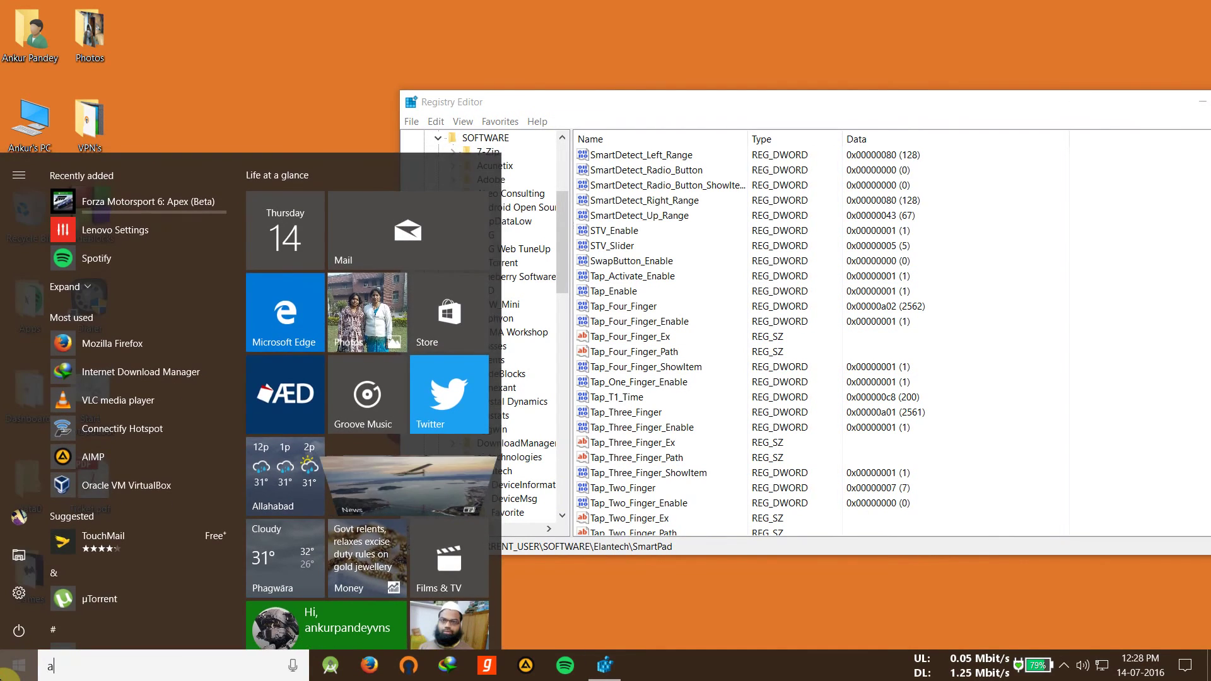
{"action": "type", "text": "ad"}
{"action": "key", "text": "BackSpace"}
{"action": "key", "text": "BackSpace"}
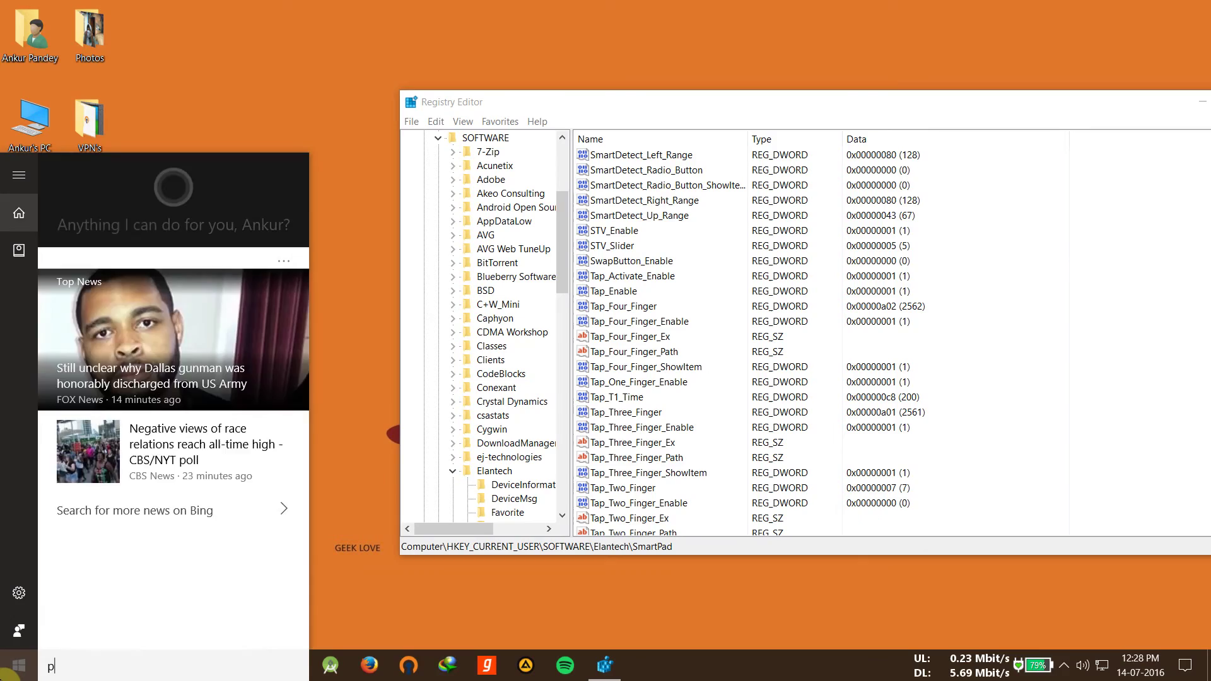
{"action": "type", "text": "pdf"}
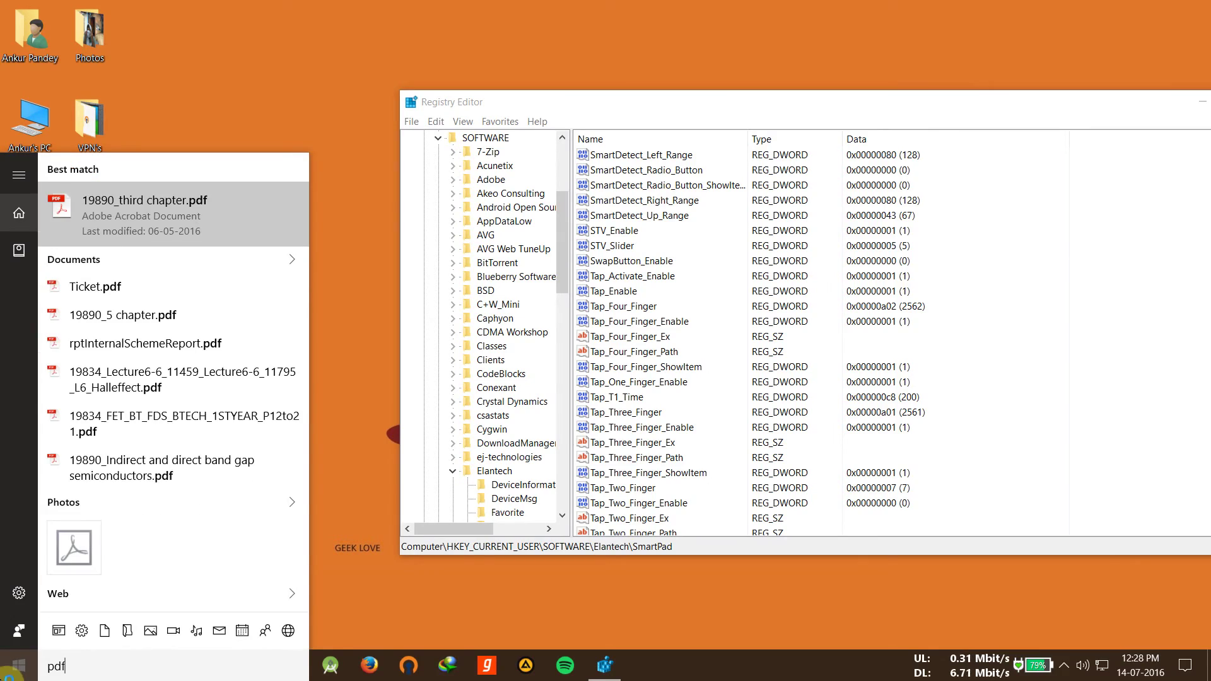
{"action": "key", "text": "Return"}
{"action": "scroll", "coordinate": [437, 606], "scroll_direction": "down", "scroll_amount": 5}
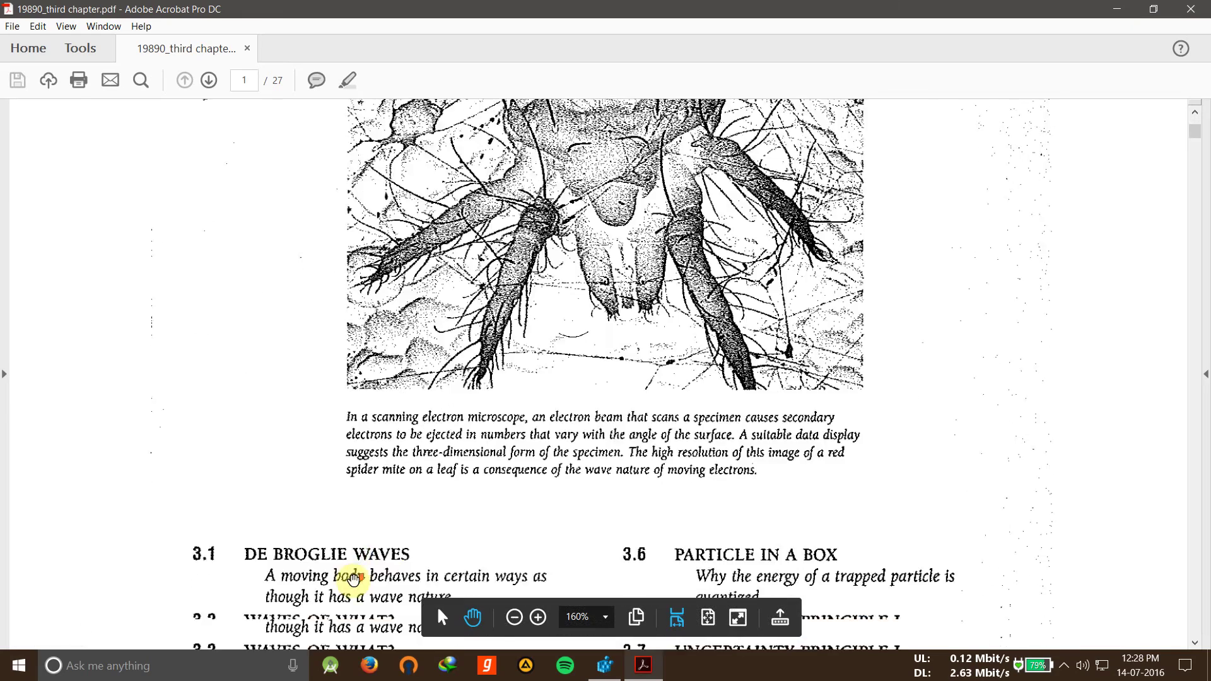
{"action": "scroll", "coordinate": [356, 579], "scroll_direction": "down", "scroll_amount": 5}
{"action": "scroll", "coordinate": [355, 579], "scroll_direction": "down", "scroll_amount": 5}
{"action": "scroll", "coordinate": [354, 579], "scroll_direction": "down", "scroll_amount": 5}
{"action": "scroll", "coordinate": [355, 579], "scroll_direction": "down", "scroll_amount": 5}
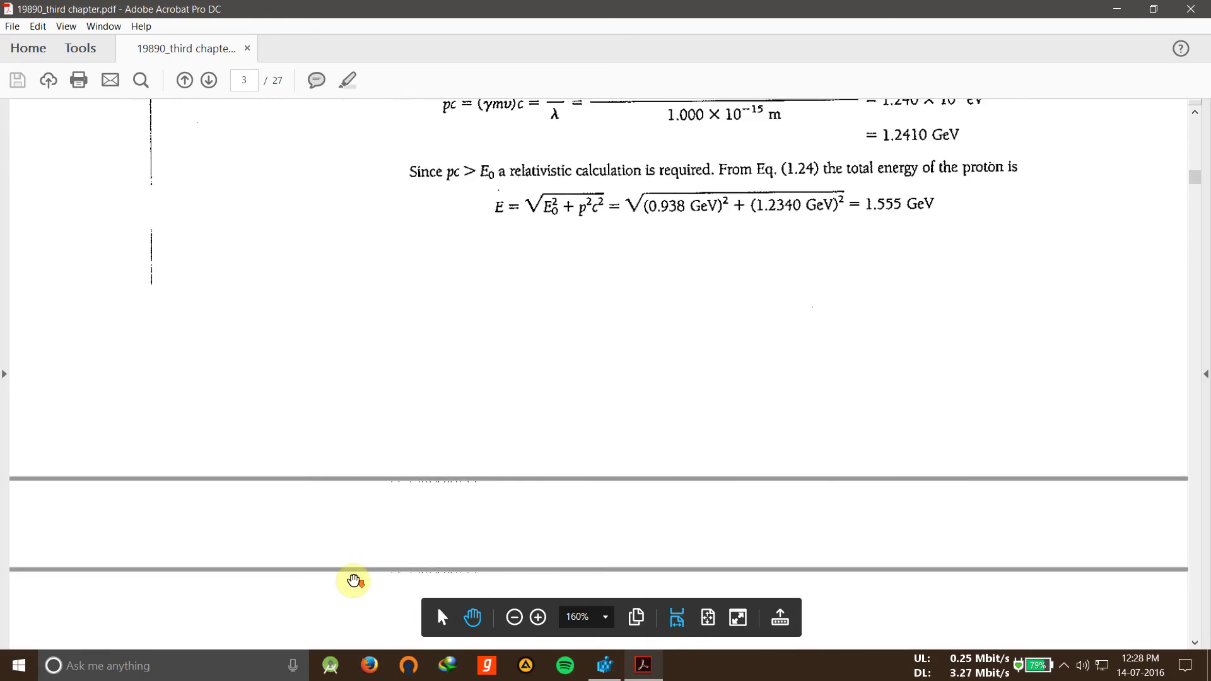
{"action": "scroll", "coordinate": [354, 580], "scroll_direction": "down", "scroll_amount": 8}
{"action": "scroll", "coordinate": [355, 580], "scroll_direction": "down", "scroll_amount": 5}
{"action": "scroll", "coordinate": [355, 580], "scroll_direction": "down", "scroll_amount": 4}
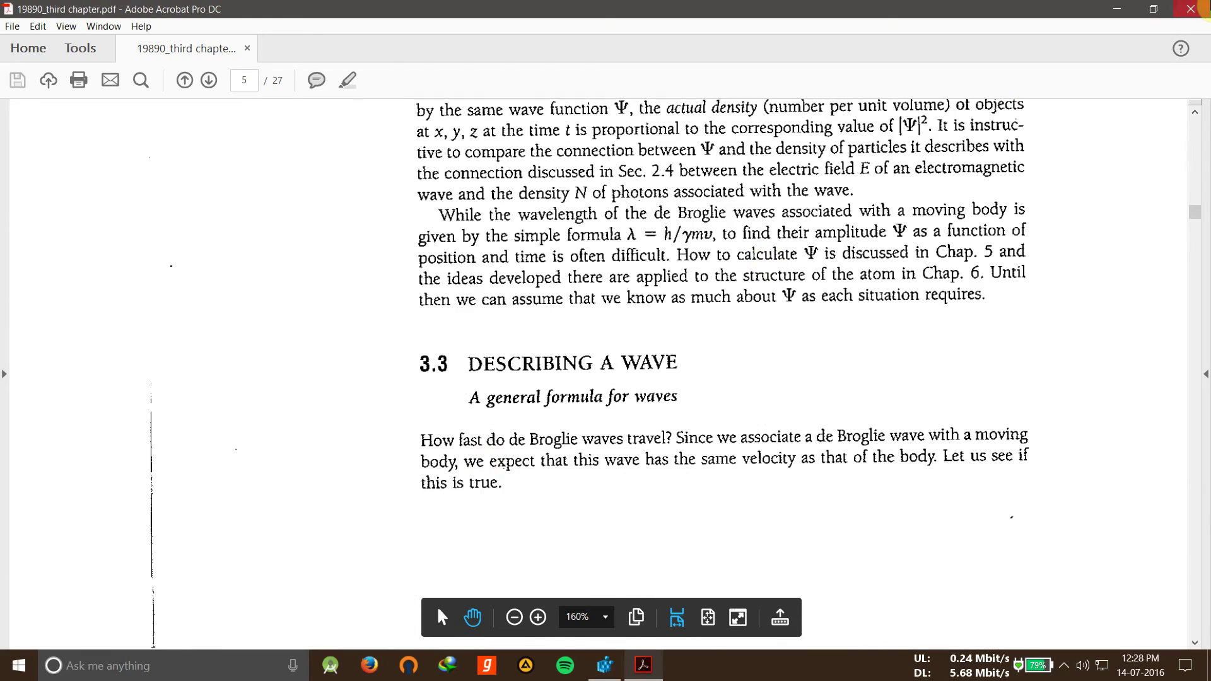
{"action": "key", "text": "super+d"}
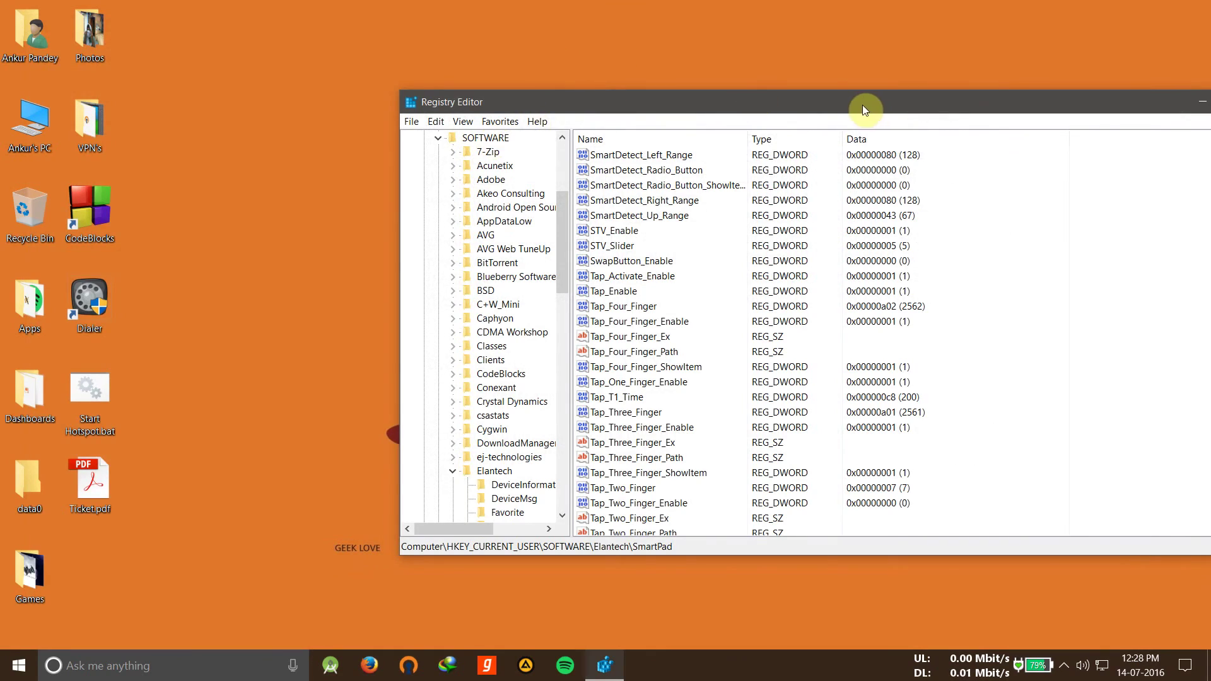
Close Registry Editor, refresh the desktop and toggle the Start menu.
{"action": "left_click_drag", "start_coordinate": [864, 109], "coordinate": [574, 2]}
{"action": "left_click", "coordinate": [1191, 8]}
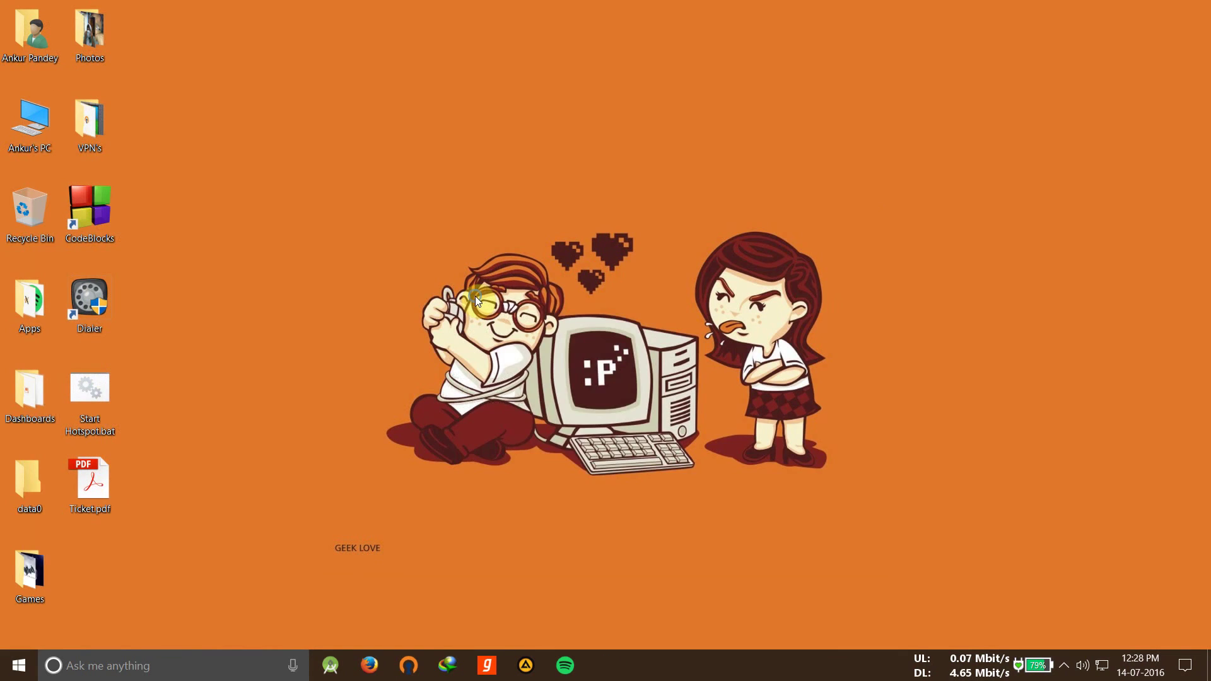
{"action": "right_click", "coordinate": [475, 297]}
{"action": "left_click", "coordinate": [567, 346]}
{"action": "key", "text": "super"}
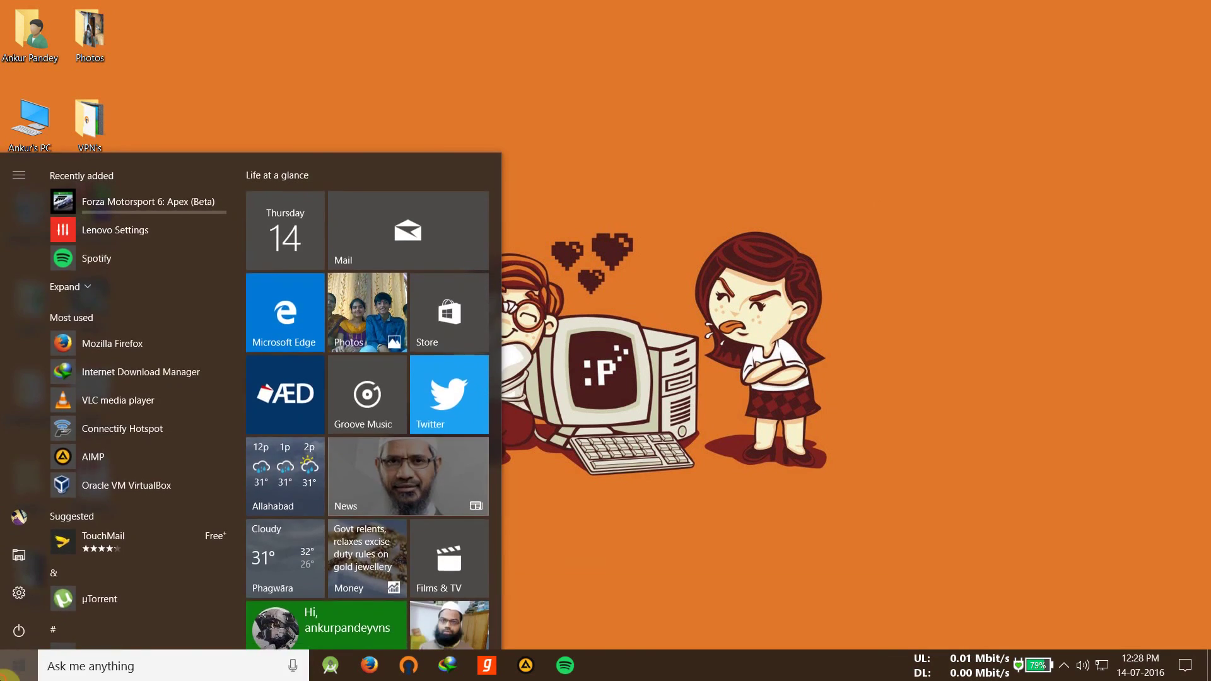
{"action": "key", "text": "super"}
Drag-select and deselect the desktop icons, then open and close This PC.
{"action": "mouse_move", "coordinate": [3, 2]}
{"action": "left_mouse_down"}
{"action": "mouse_move", "coordinate": [294, 634]}
{"action": "mouse_move", "coordinate": [297, 612]}
{"action": "left_mouse_up"}
{"action": "left_click", "coordinate": [297, 617]}
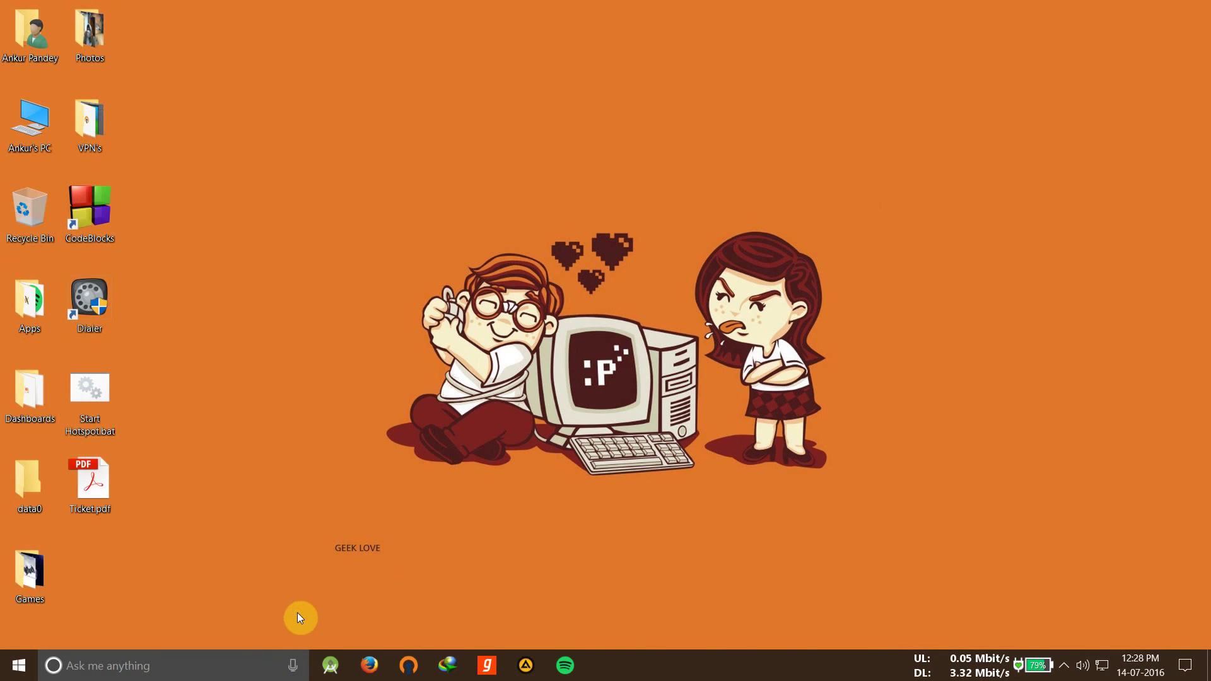
{"action": "left_click_drag", "start_coordinate": [3, 3], "coordinate": [156, 617]}
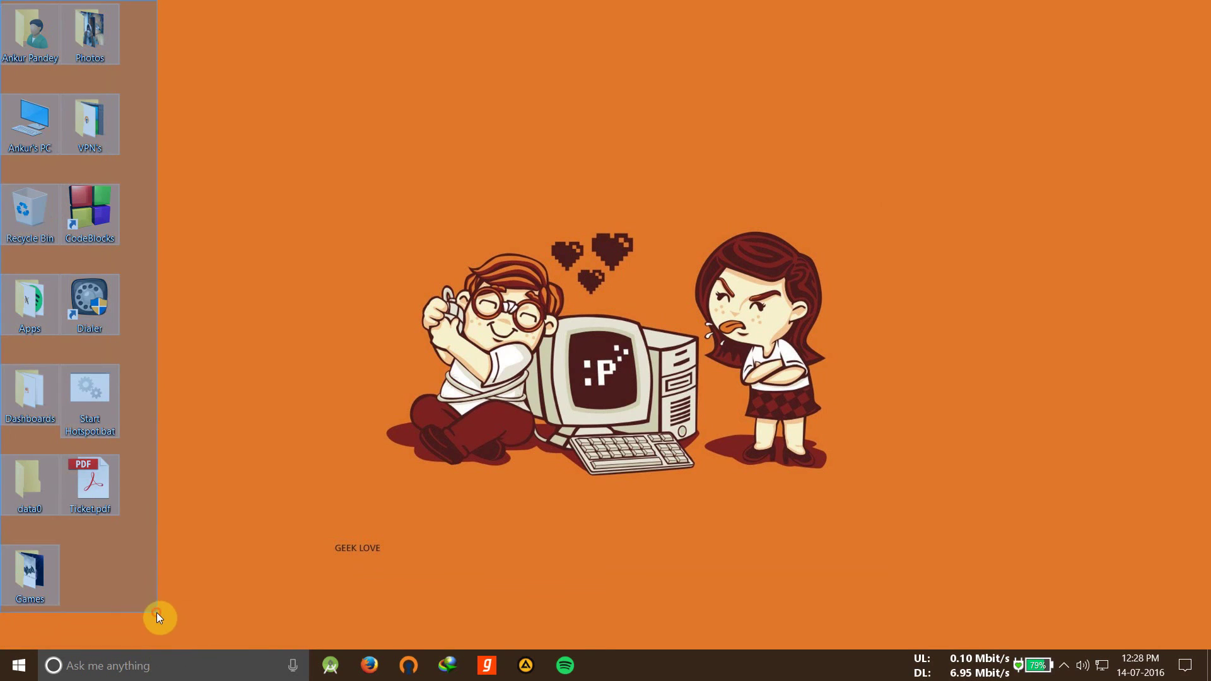
{"action": "left_click", "coordinate": [156, 617]}
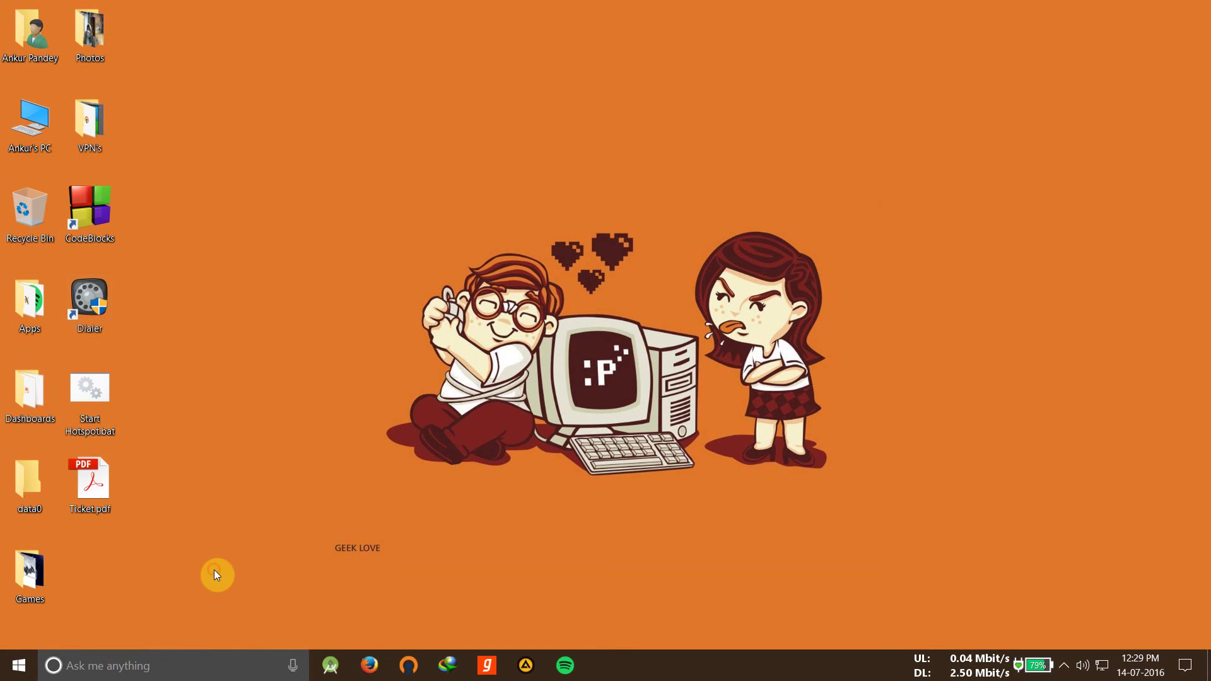
{"action": "double_click", "coordinate": [29, 124]}
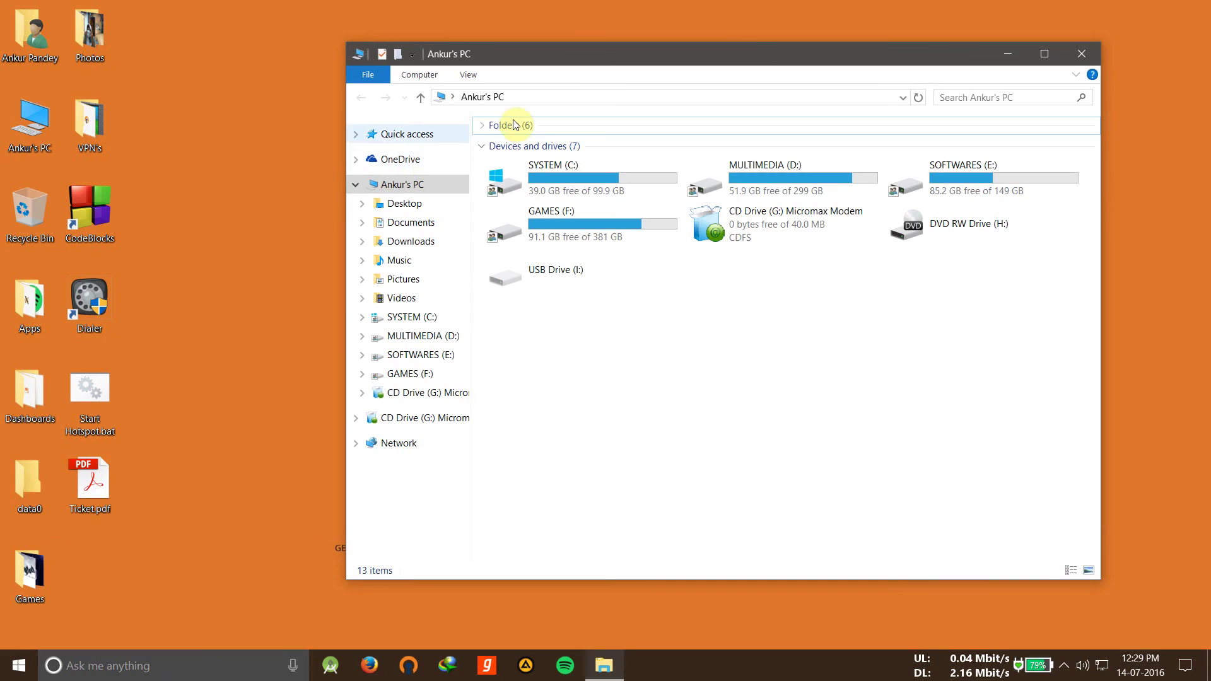
{"action": "left_click", "coordinate": [1092, 54]}
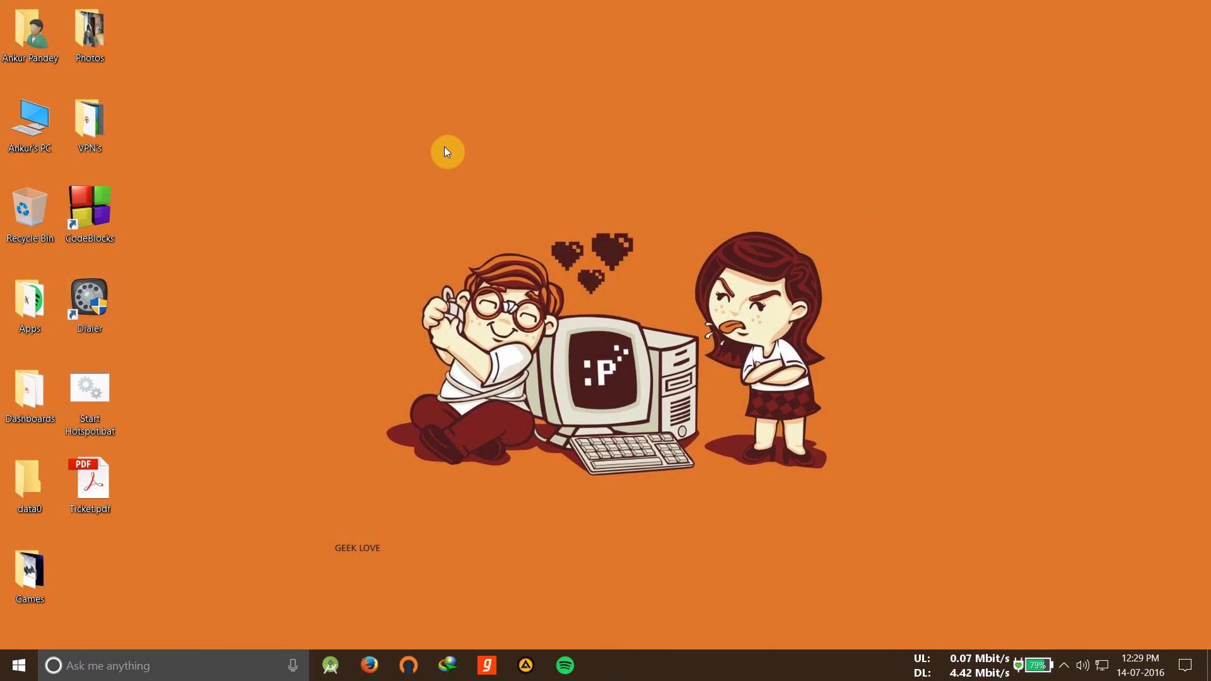
Refresh the desktop again, select the icon column and clear the selection.
{"action": "right_click", "coordinate": [444, 146]}
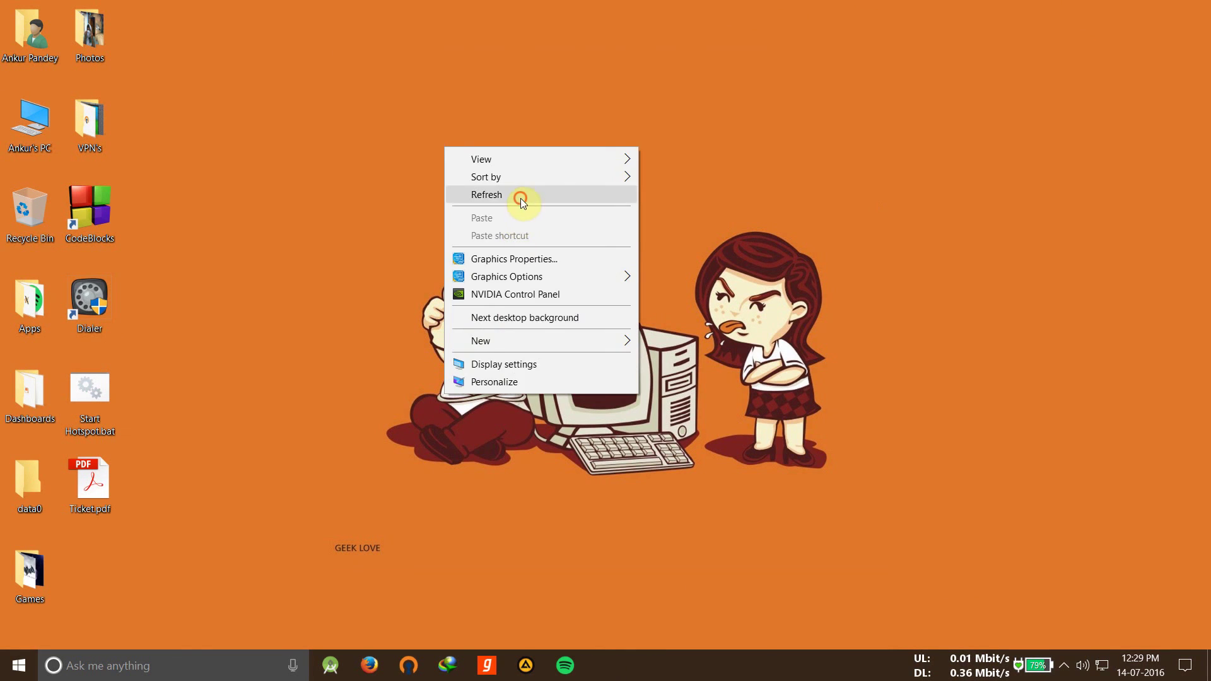
{"action": "left_click", "coordinate": [521, 197]}
{"action": "left_click_drag", "start_coordinate": [2, 4], "coordinate": [126, 629]}
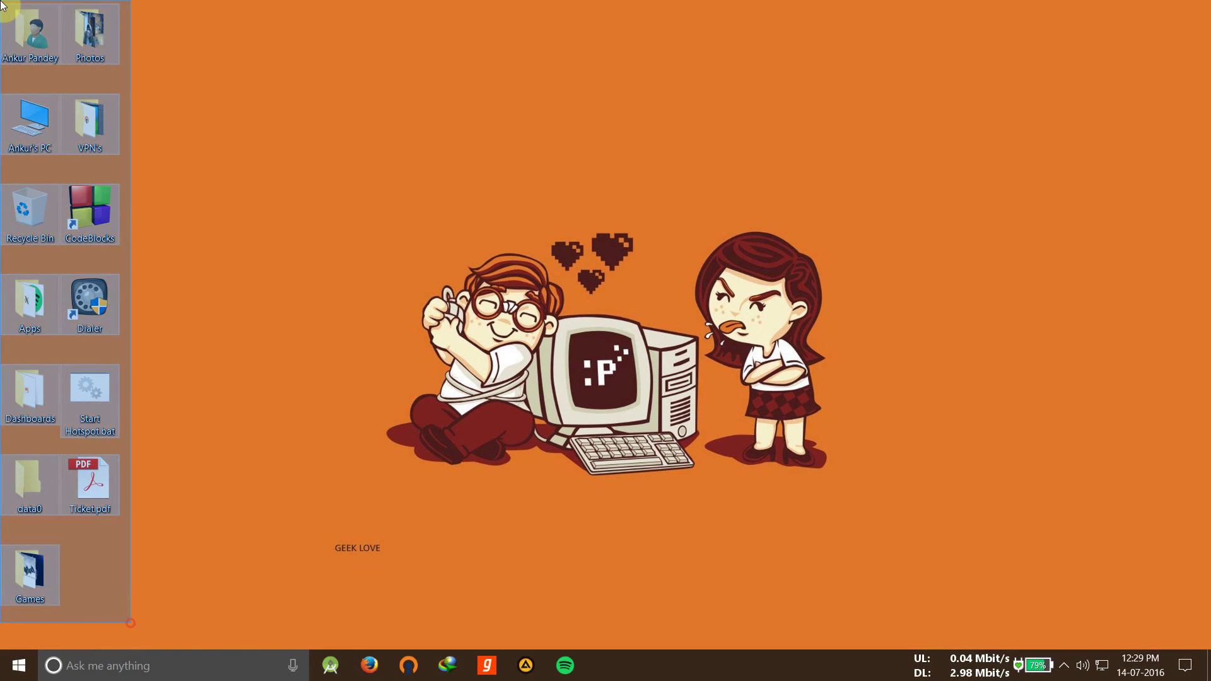
{"action": "mouse_move", "coordinate": [2, 4]}
{"action": "left_mouse_down"}
{"action": "mouse_move", "coordinate": [158, 654]}
{"action": "mouse_move", "coordinate": [124, 620]}
{"action": "left_mouse_up"}
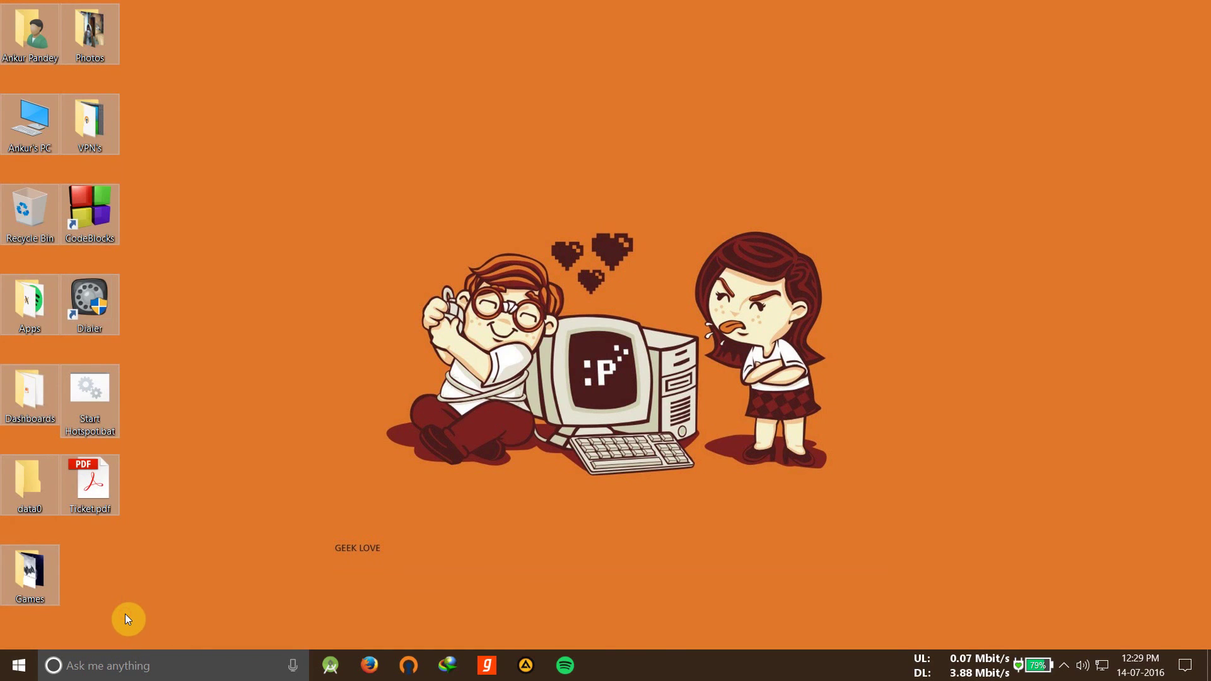
{"action": "left_click", "coordinate": [125, 613]}
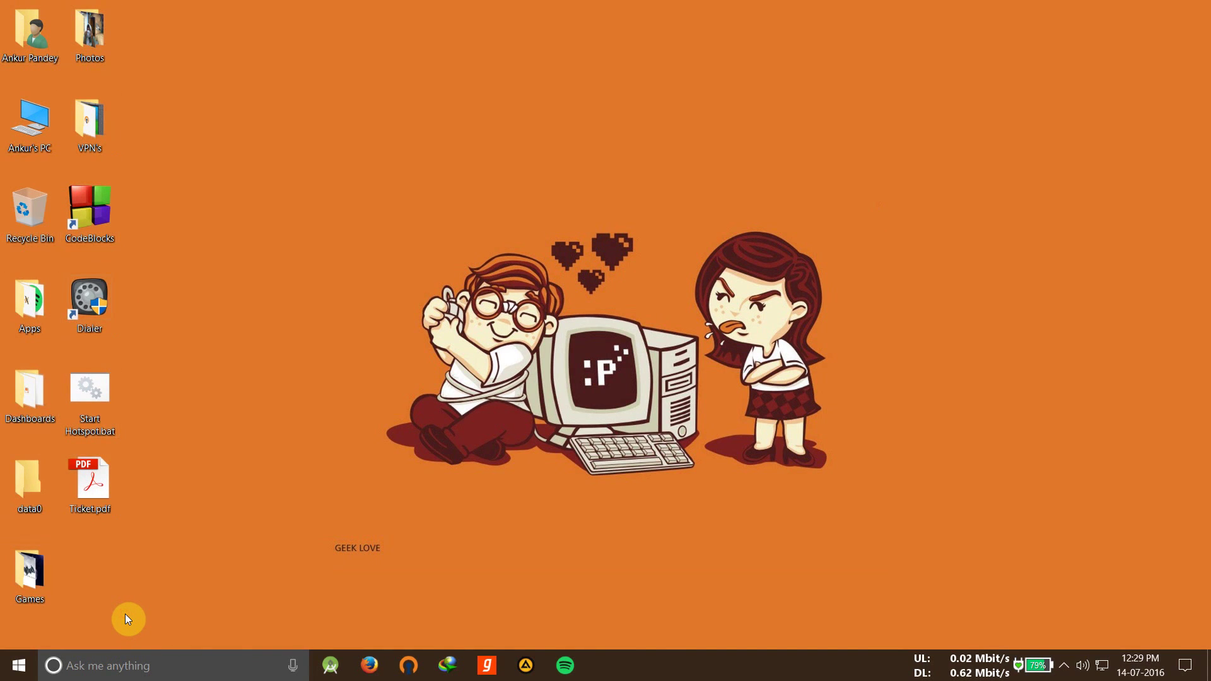